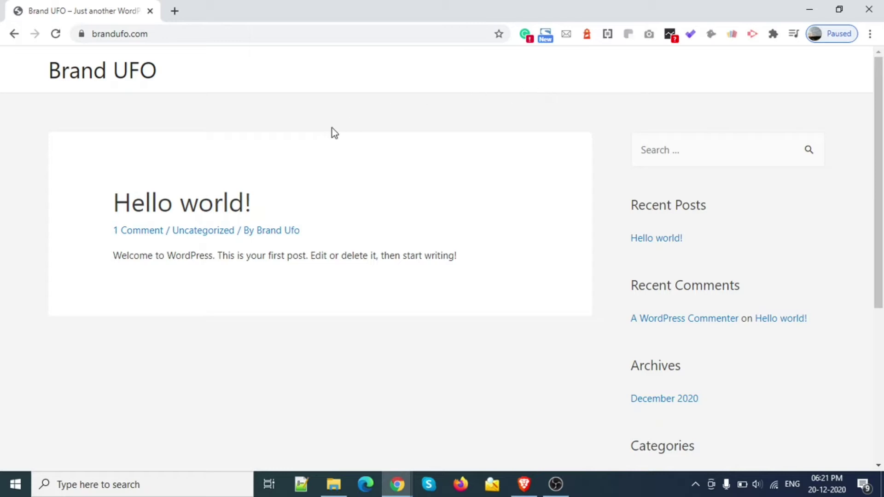
# Step: Open the GTmetrix site in a new tab
pyautogui.scroll(-6, 464, 278)
pyautogui.scroll(7, 658, 287)
pyautogui.scroll(-5, 710, 349)
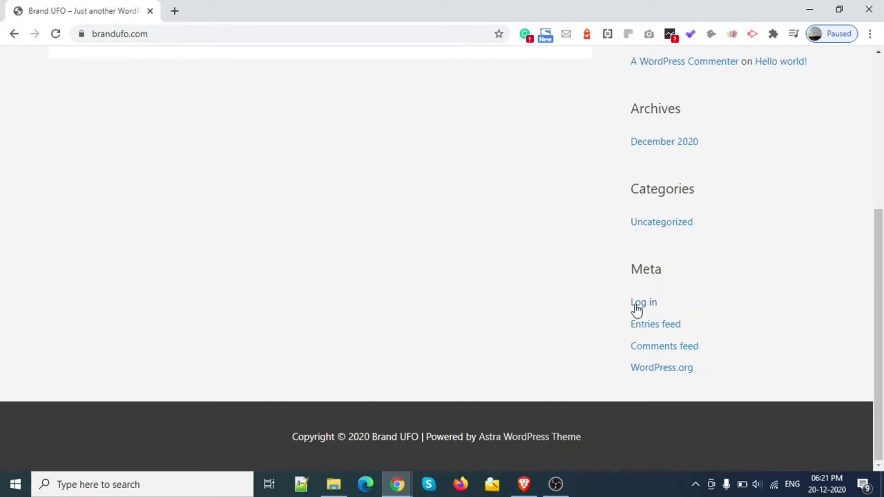
pyautogui.click(175, 12)
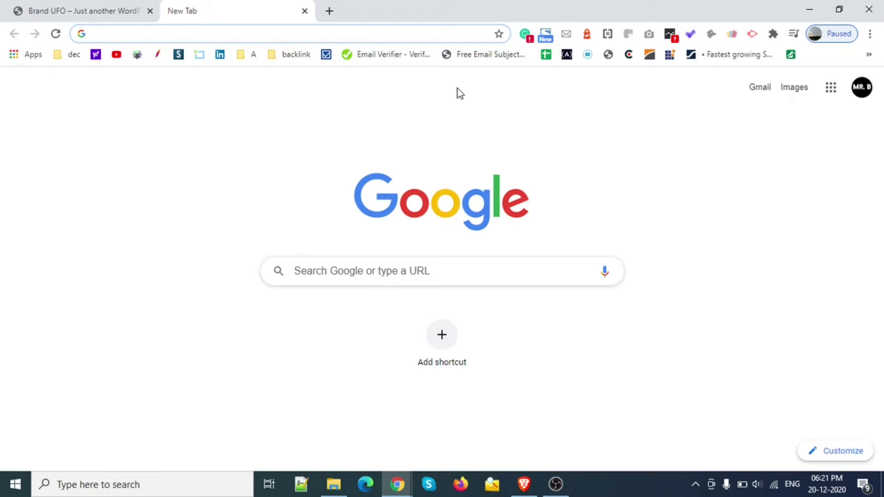
pyautogui.write('gtmetrix')
pyautogui.press('Return')
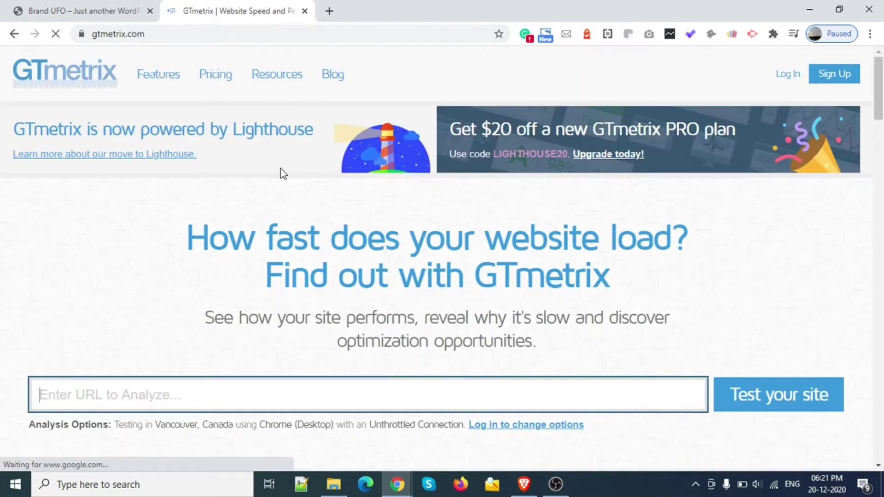
# Step: Search for pingdom in another new tab
pyautogui.click(332, 9)
pyautogui.write('ping')
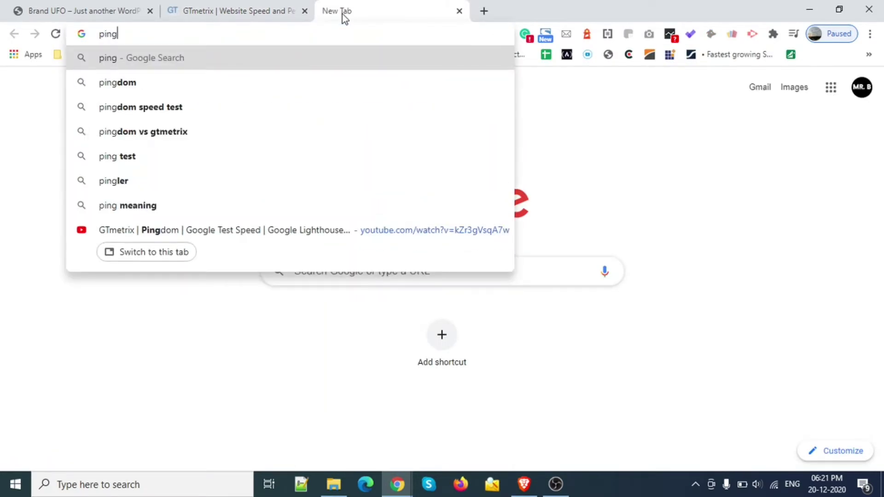
pyautogui.press('Down')
pyautogui.press('Return')
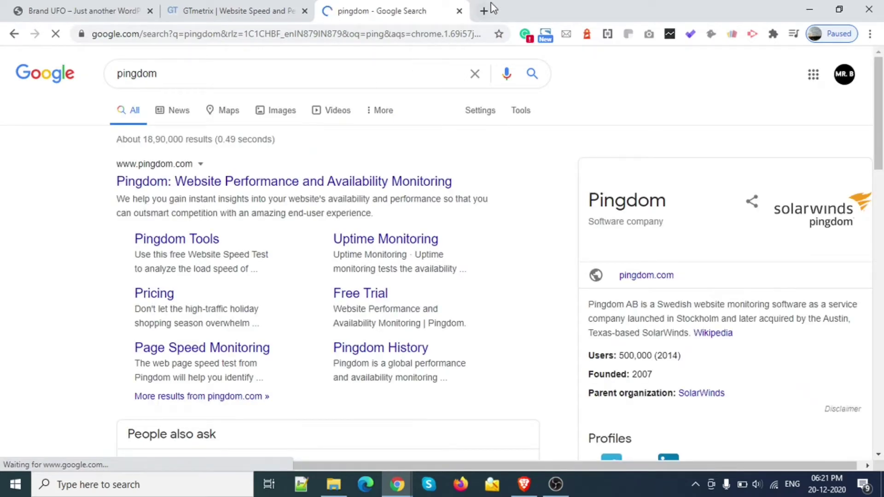
# Step: Search 'google speed test' in a third tab and open PageSpeed Insights
pyautogui.click(487, 13)
pyautogui.write('google sp')
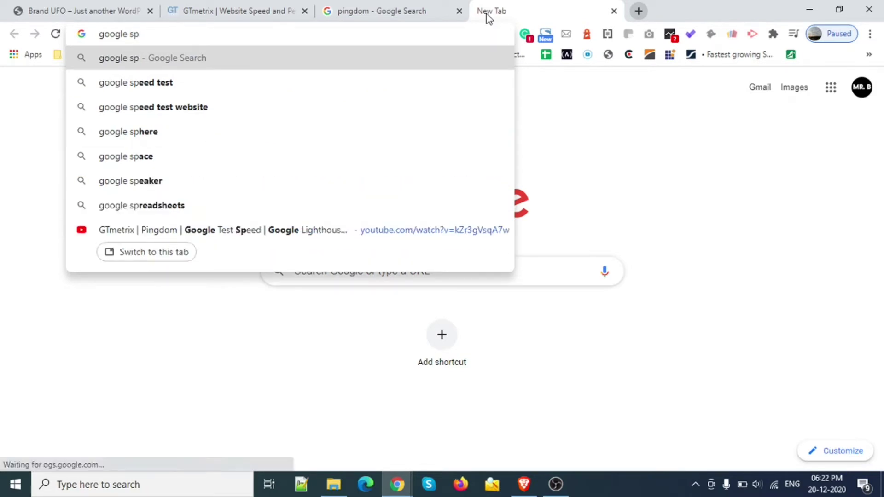
pyautogui.press('Down')
pyautogui.press('Return')
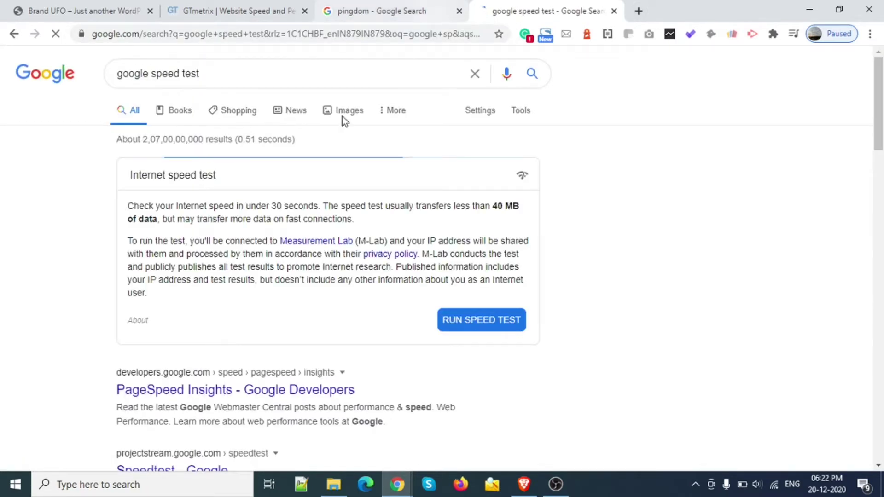
pyautogui.click(216, 390)
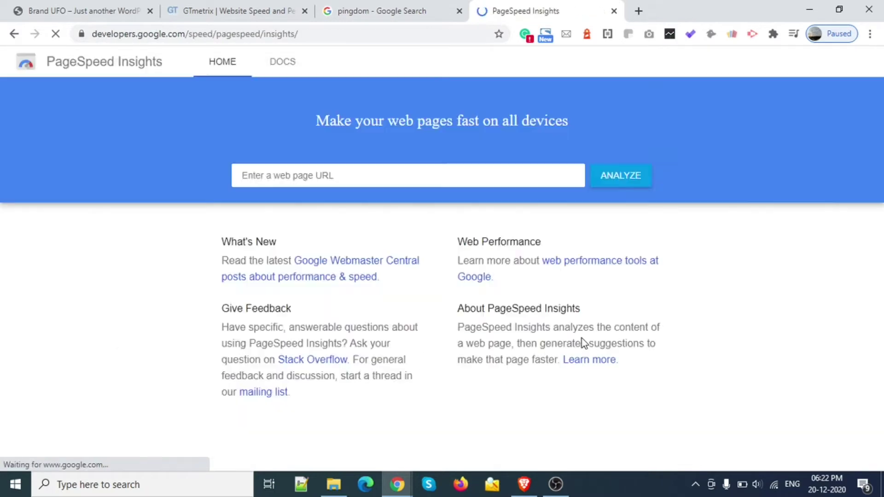
# Step: Open Pingdom Tools' Website Speed Test from the results, then return to the Brand UFO tab
pyautogui.click(401, 5)
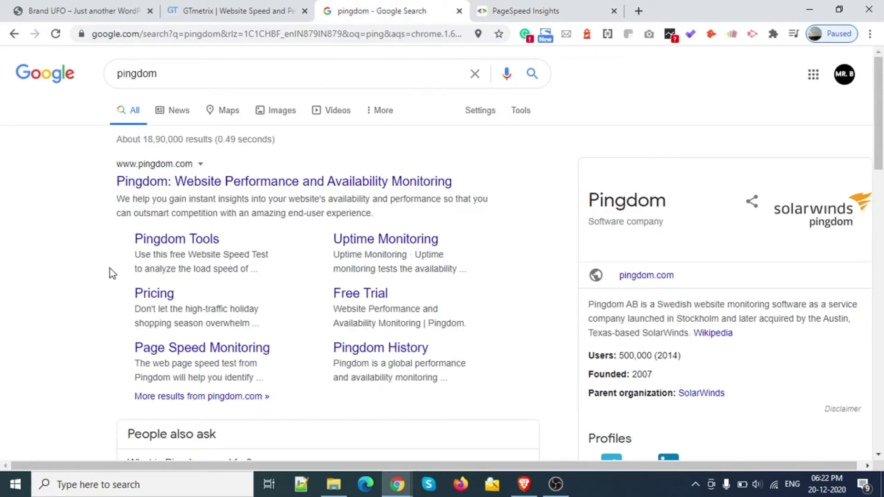
pyautogui.click(177, 244)
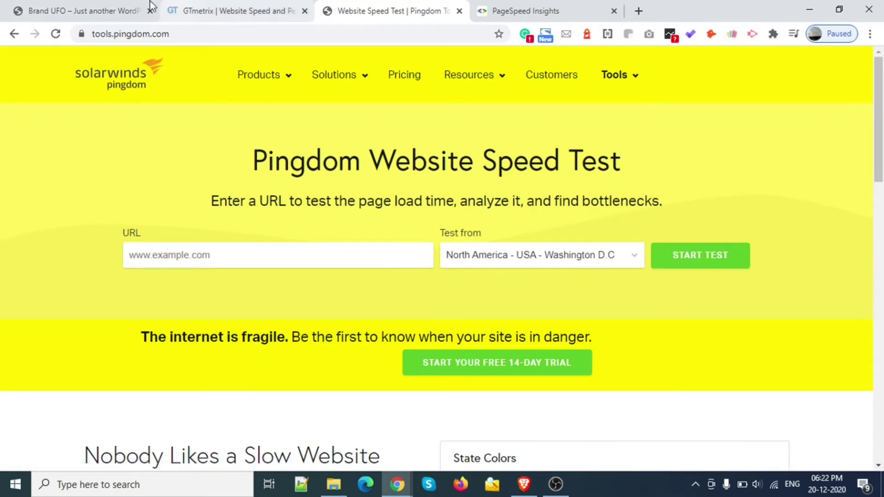
pyautogui.click(90, 6)
pyautogui.click(265, 27)
pyautogui.hotkey('ctrl', 'c')
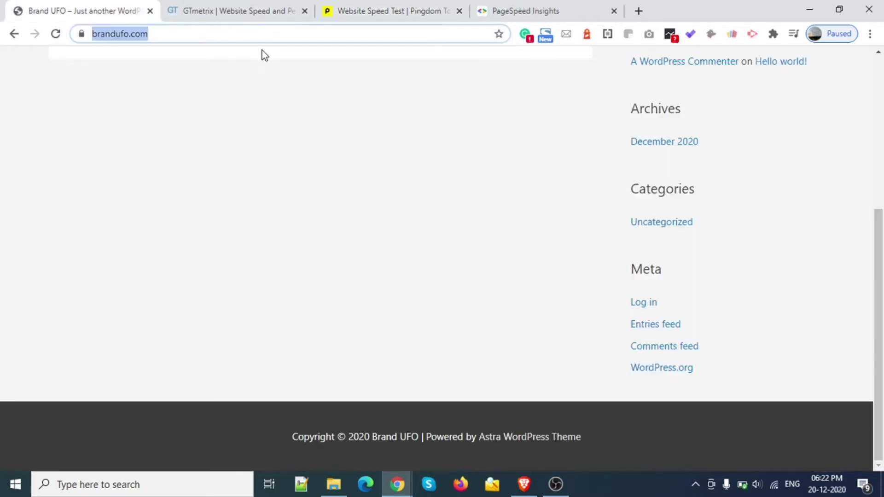
pyautogui.click(258, 11)
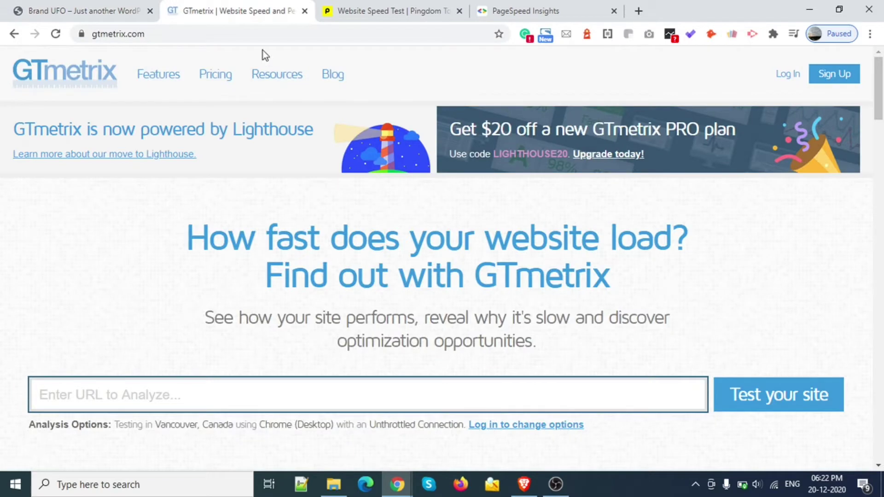
pyautogui.hotkey('ctrl', 'v')
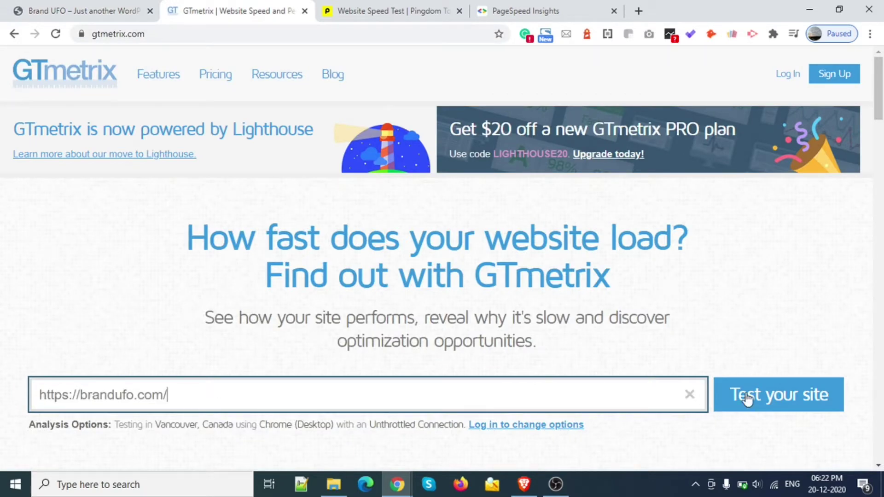
pyautogui.click(778, 394)
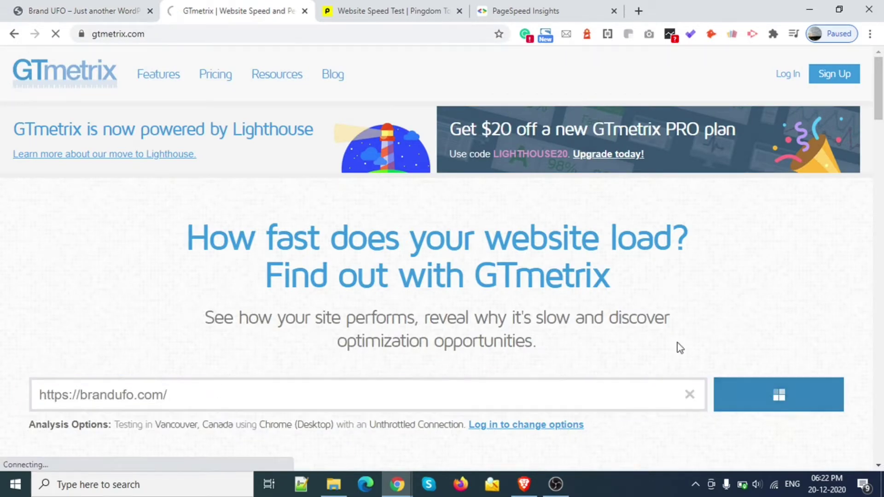
pyautogui.click(402, 11)
pyautogui.hotkey('ctrl', 'v')
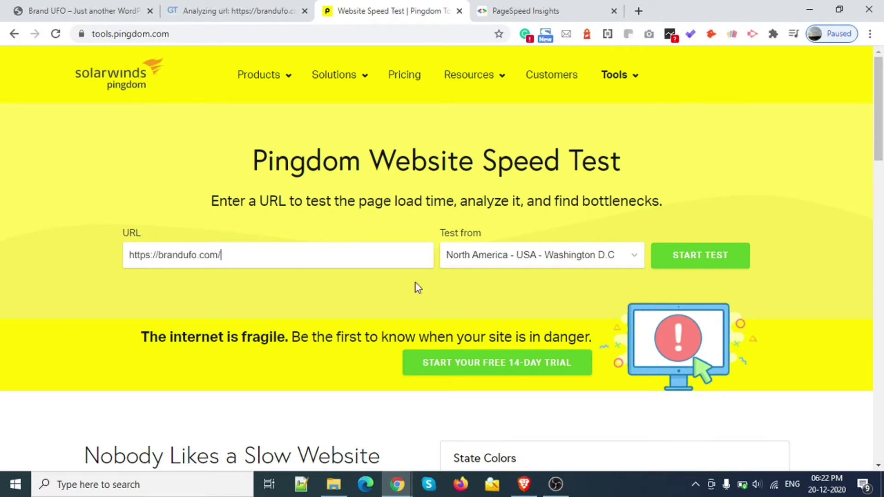
pyautogui.click(706, 257)
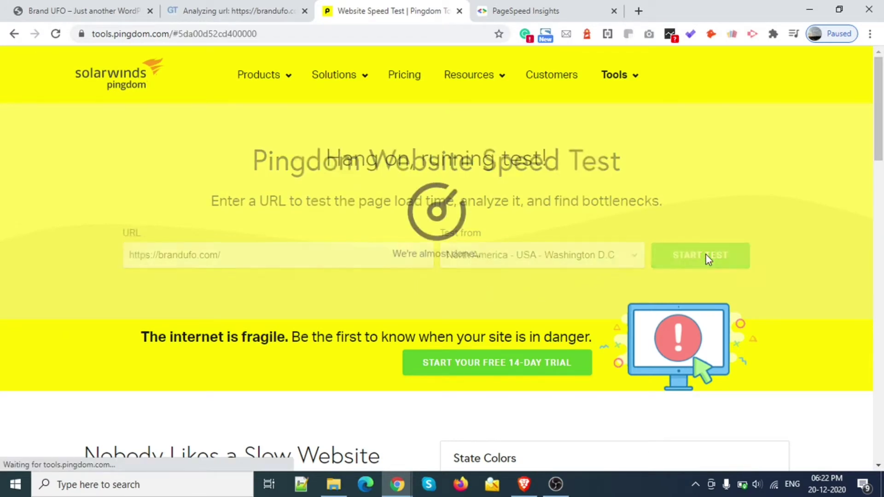
pyautogui.click(582, 7)
pyautogui.click(289, 174)
pyautogui.hotkey('ctrl', 'v')
pyautogui.click(627, 181)
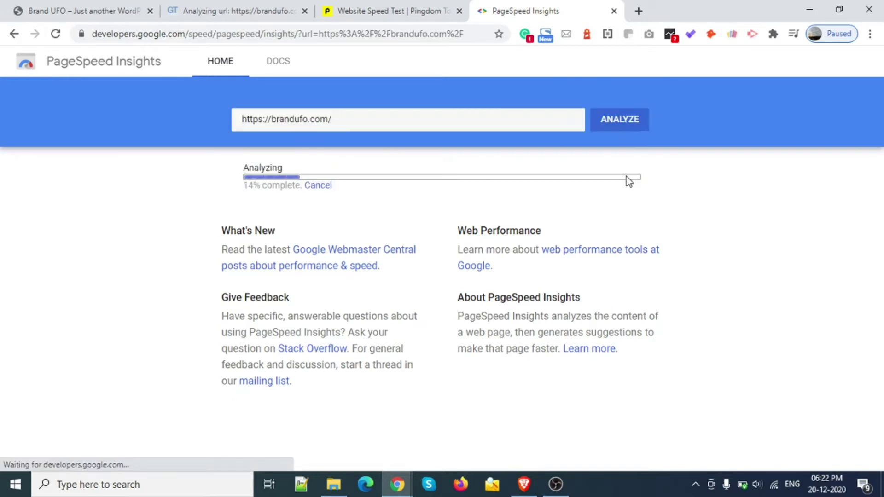
pyautogui.click(67, 11)
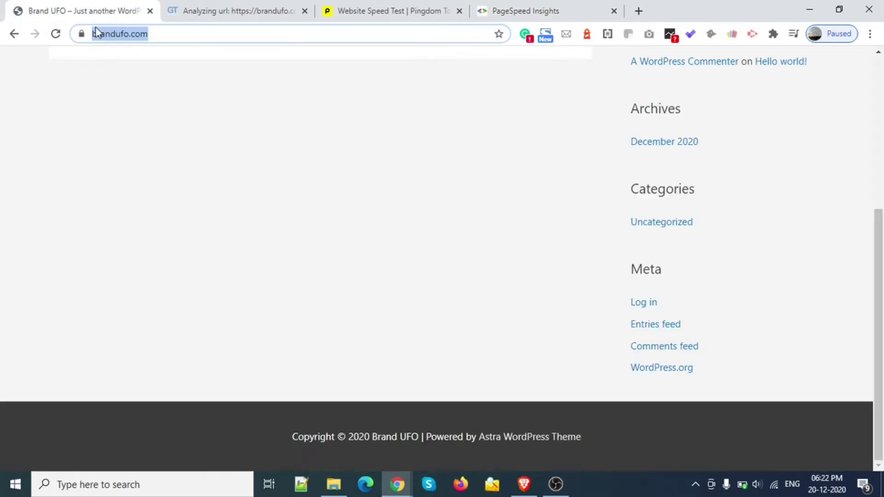
pyautogui.click(278, 163)
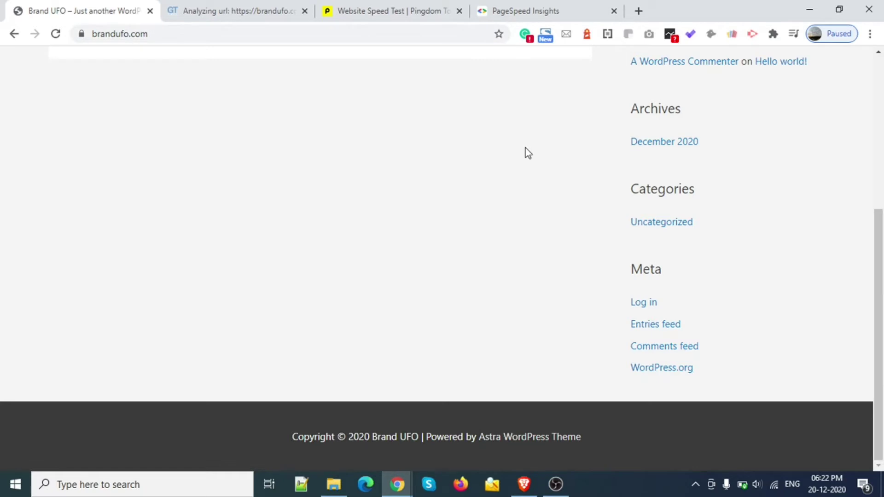
# Step: Generate a Lighthouse report for brandufo.com and scroll through its 86/100/100/91 scores
pyautogui.click(587, 36)
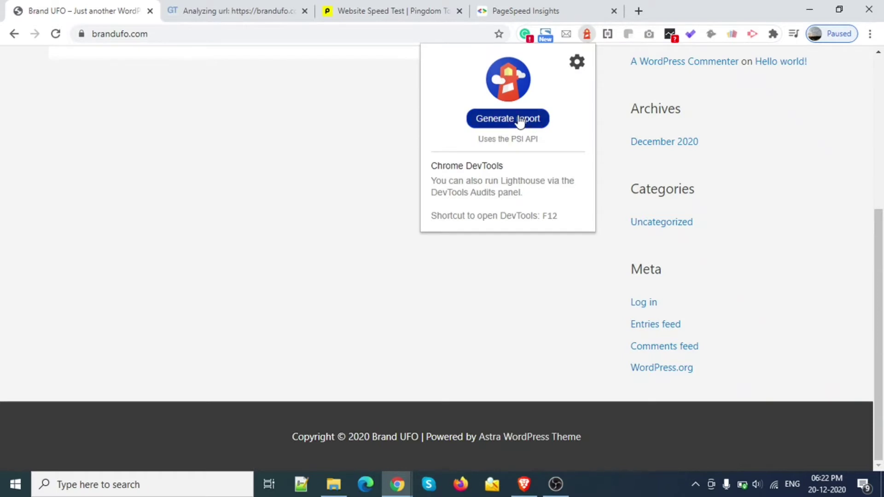
pyautogui.click(520, 118)
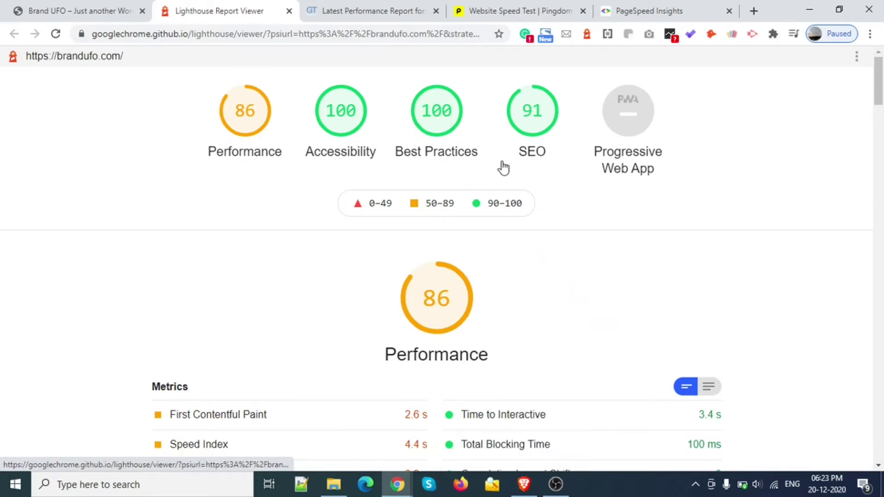
pyautogui.scroll(-8, 700, 375)
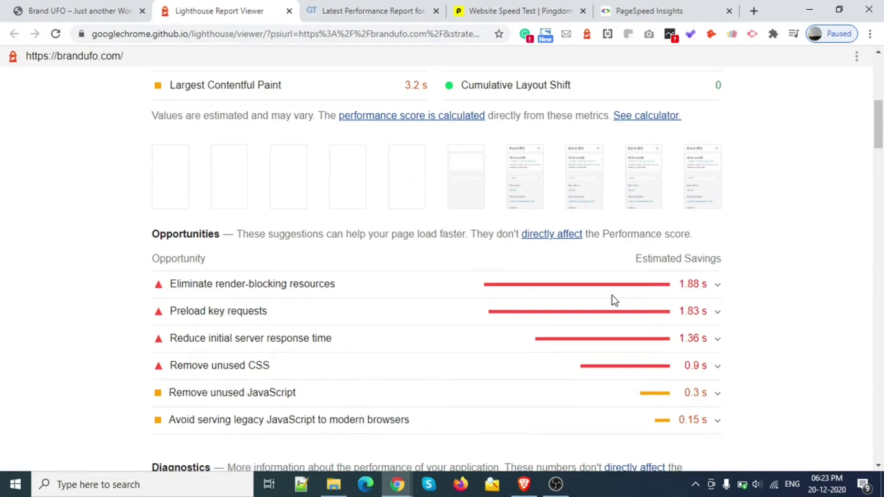
pyautogui.scroll(-6, 613, 295)
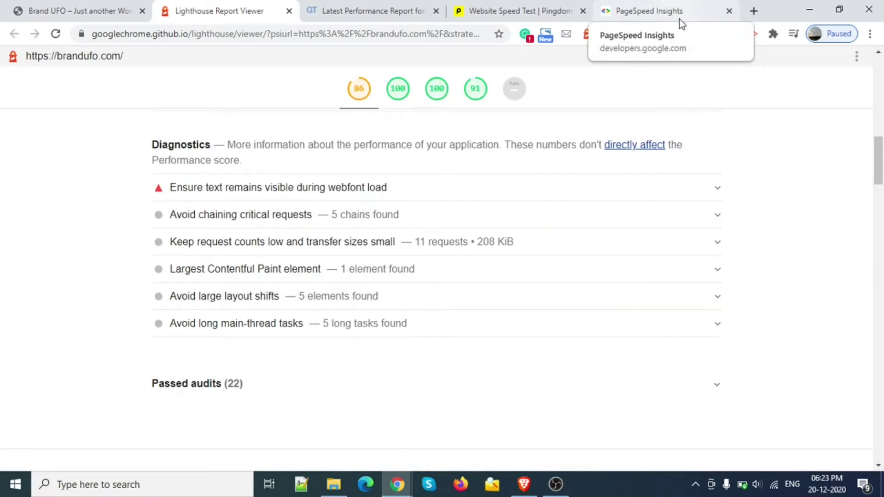
pyautogui.scroll(14, 525, 260)
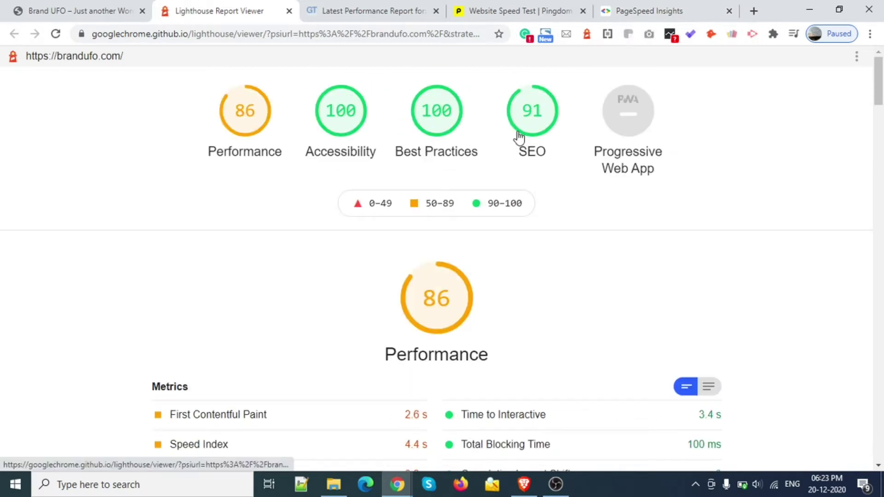
# Step: Glance over the GTmetrix report for brandufo.com
pyautogui.click(358, 10)
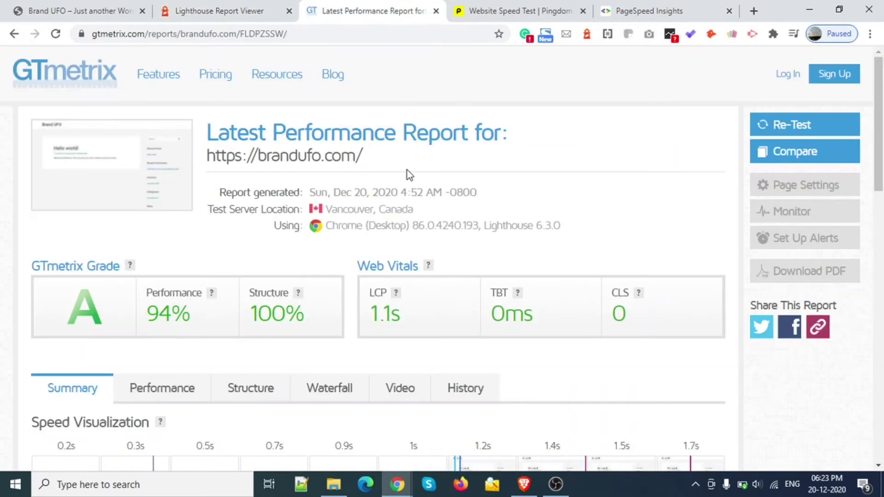
pyautogui.scroll(-12, 285, 276)
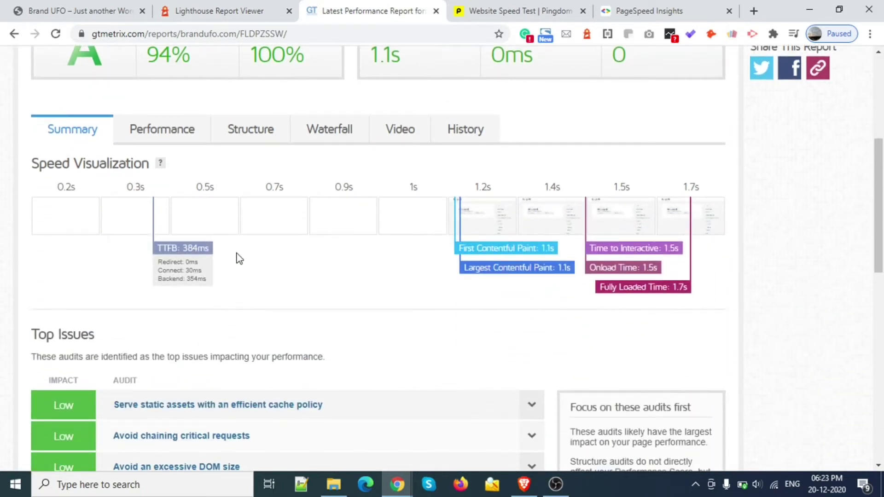
pyautogui.scroll(12, 189, 184)
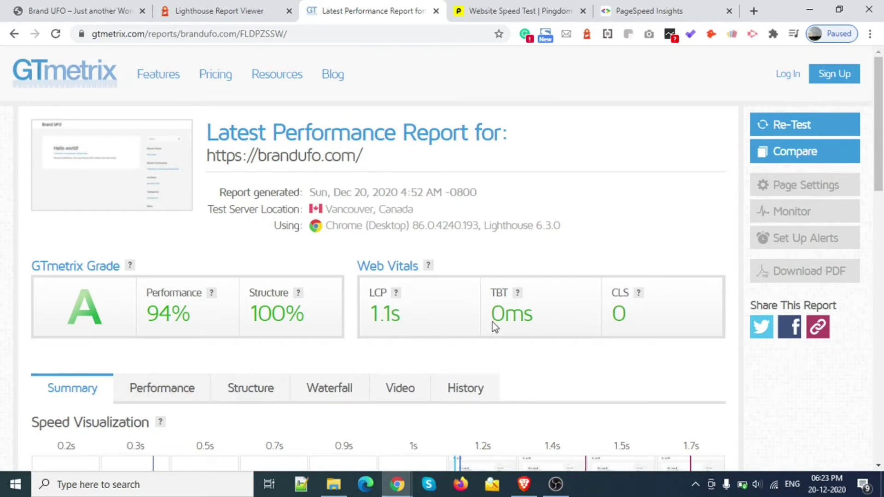
# Step: Review Pingdom's brandufo.com results: 519 ms load, 12 requests, gzip graded F 12
pyautogui.click(517, 10)
pyautogui.scroll(-4, 468, 203)
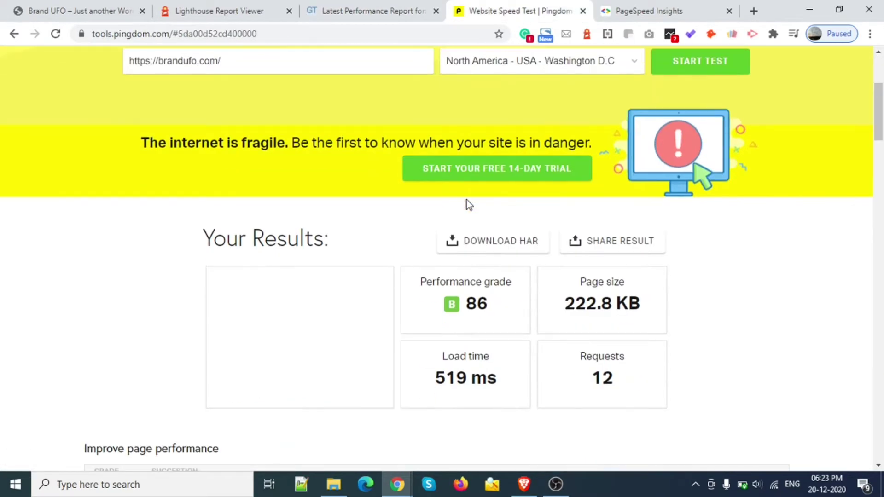
pyautogui.scroll(4, 454, 281)
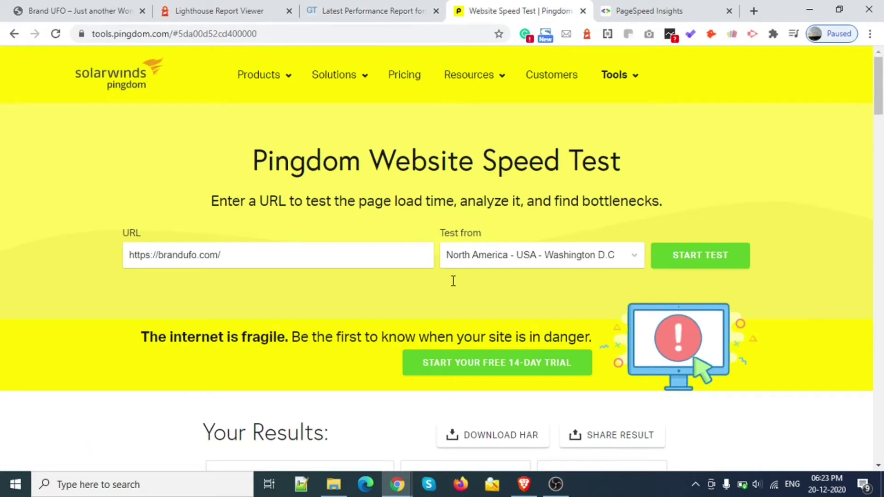
pyautogui.scroll(-12, 246, 283)
pyautogui.scroll(5, 252, 274)
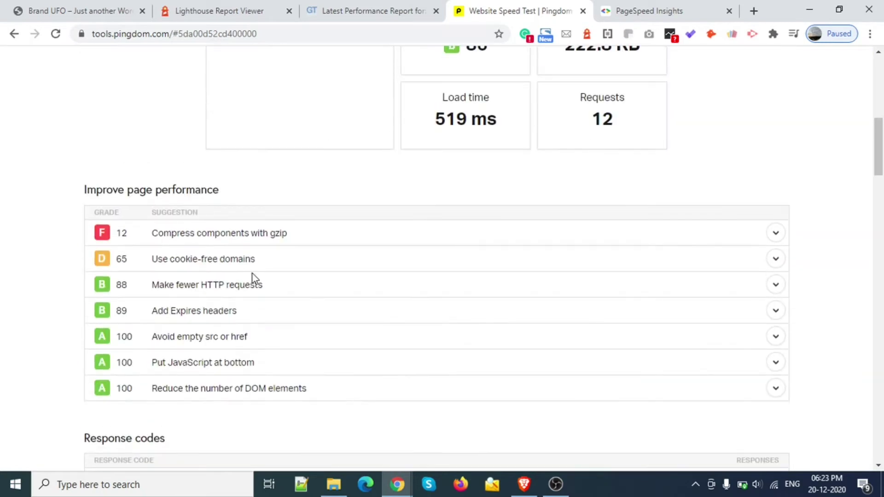
# Step: Compare brandufo.com's PageSpeed desktop score 97 with mobile 85, then return to Brand UFO
pyautogui.click(649, 10)
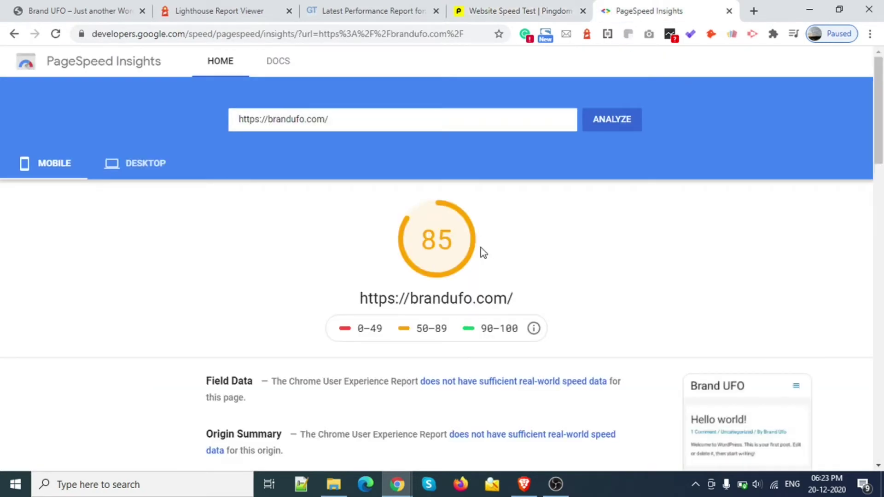
pyautogui.scroll(-4, 353, 264)
pyautogui.scroll(4, 353, 264)
pyautogui.click(133, 164)
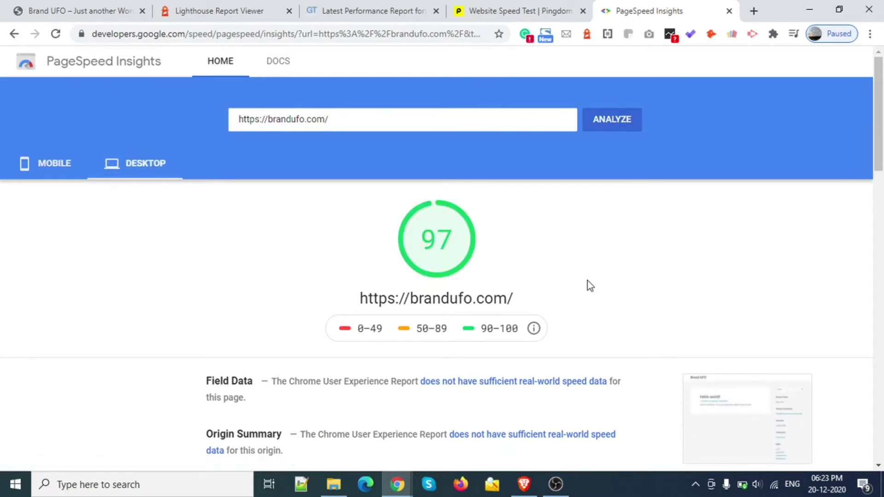
pyautogui.moveTo(524, 303); pyautogui.dragTo(324, 296)
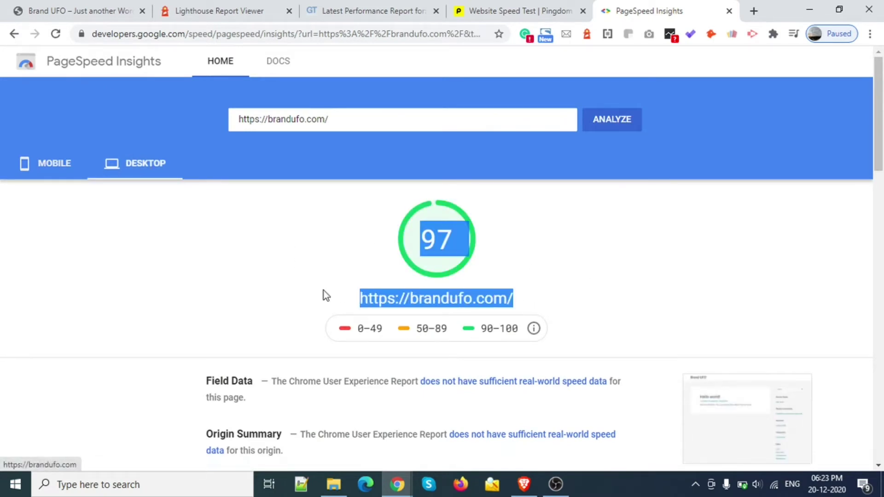
pyautogui.click(79, 9)
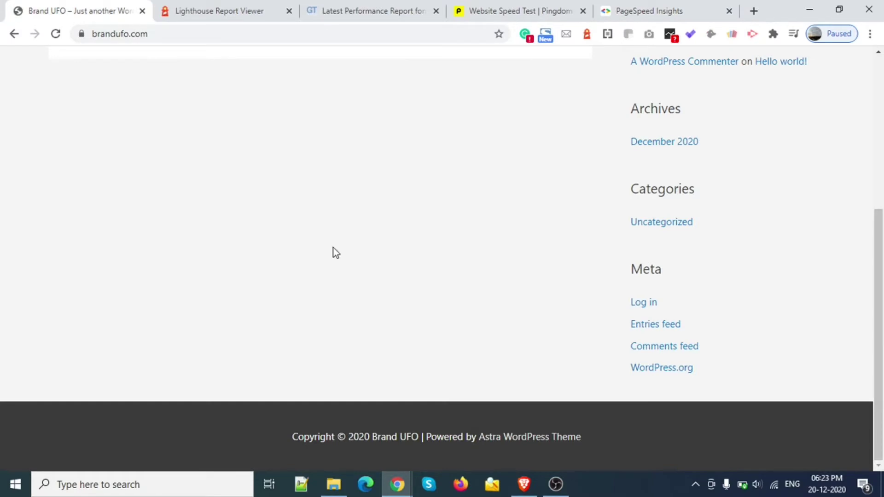
# Step: Look over the Hello world! post, then move to the Pingdom and PageSpeed Insights tabs
pyautogui.scroll(15, 447, 310)
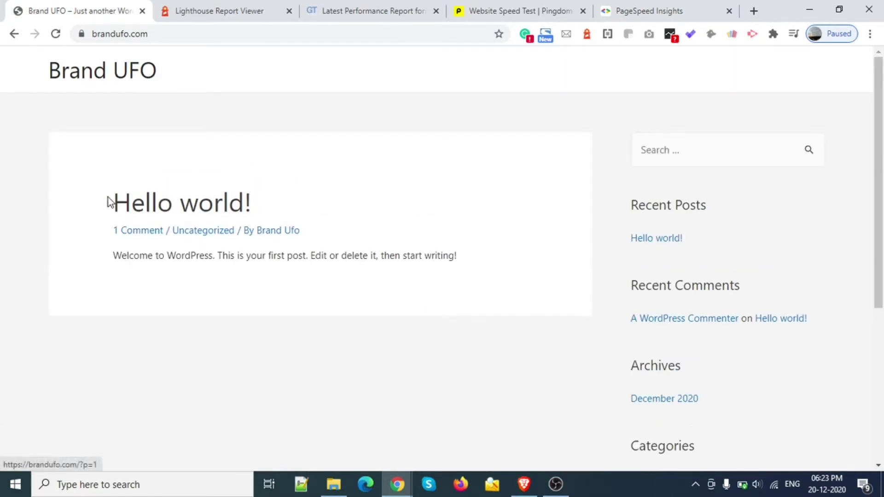
pyautogui.moveTo(462, 265); pyautogui.dragTo(63, 201)
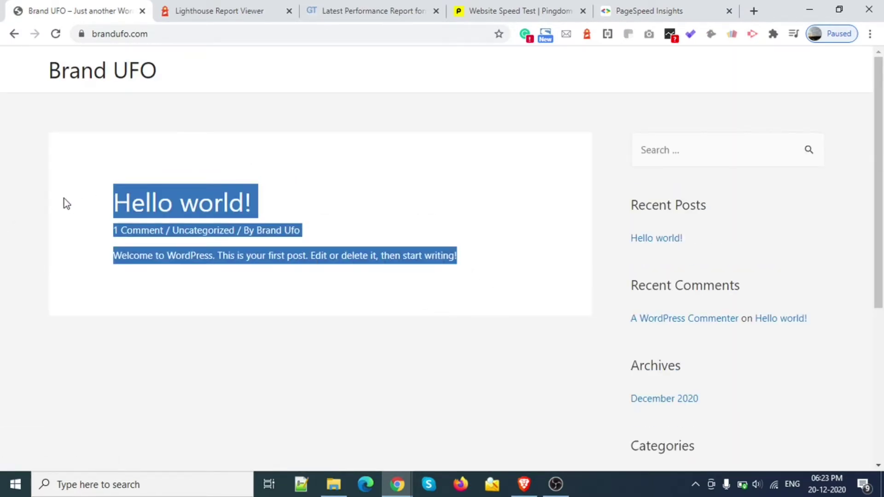
pyautogui.click(19, 205)
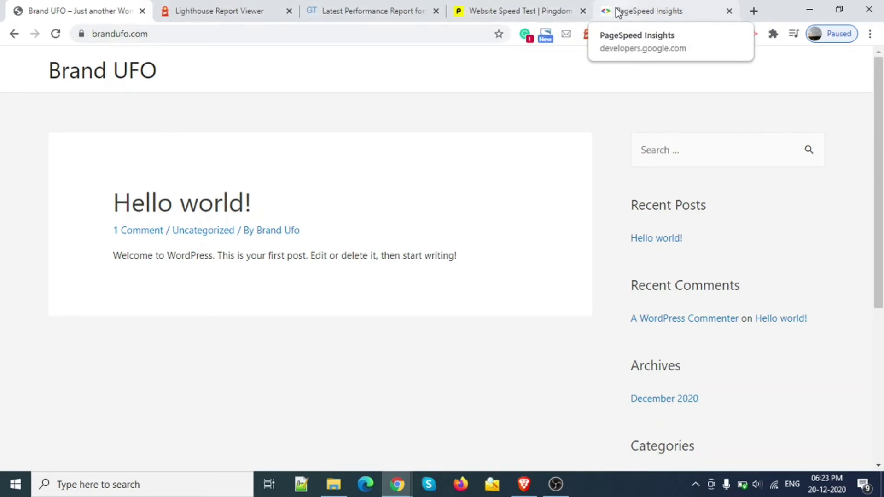
pyautogui.click(513, 6)
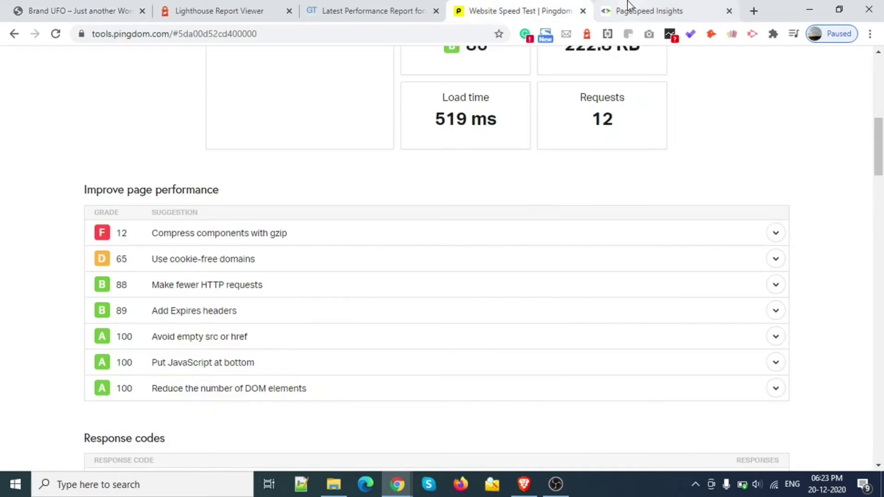
pyautogui.click(628, 5)
pyautogui.click(200, 288)
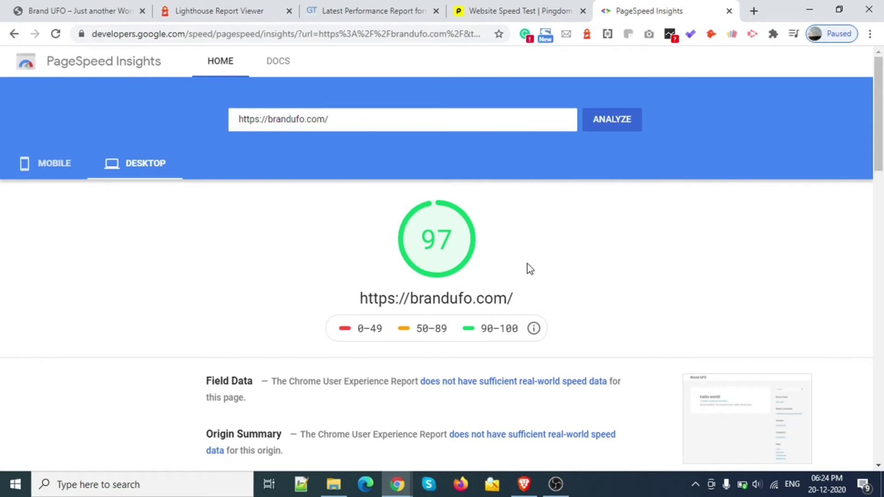
pyautogui.scroll(-8, 396, 349)
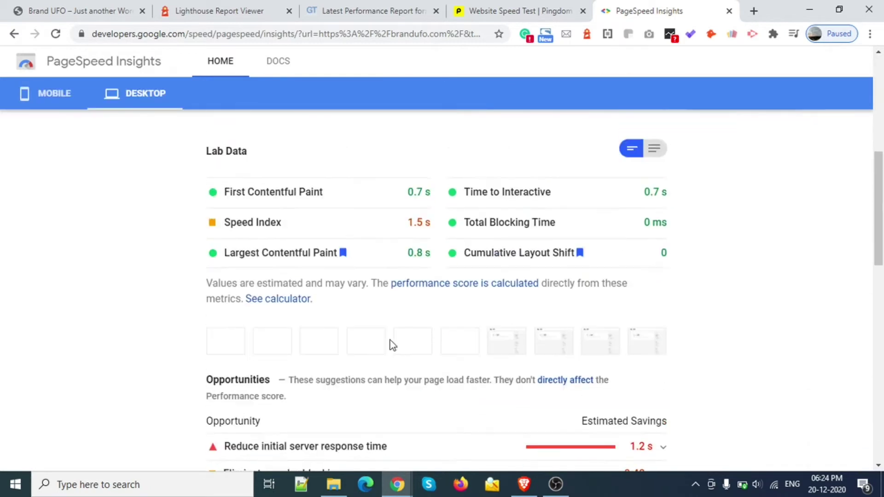
pyautogui.scroll(7, 390, 341)
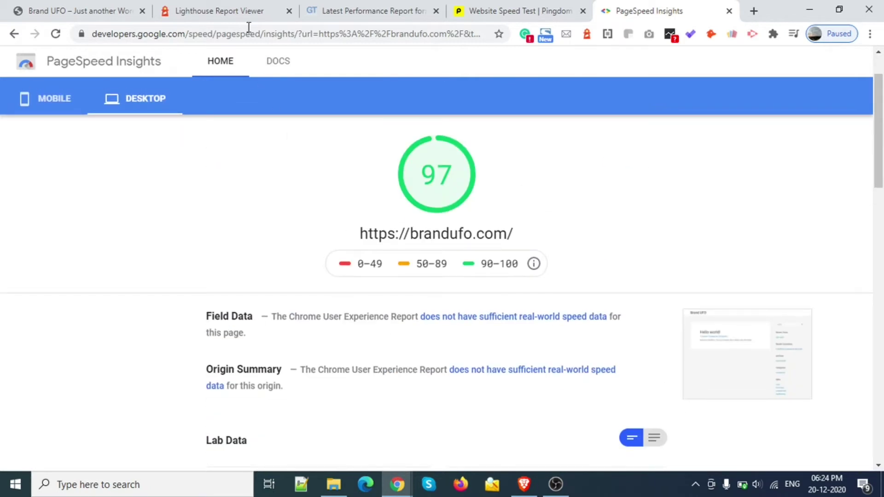
# Step: Scroll through brandufo.com's Lighthouse report: Performance 86, FCP 2.6 s, Speed Index 4.4 s
pyautogui.click(230, 11)
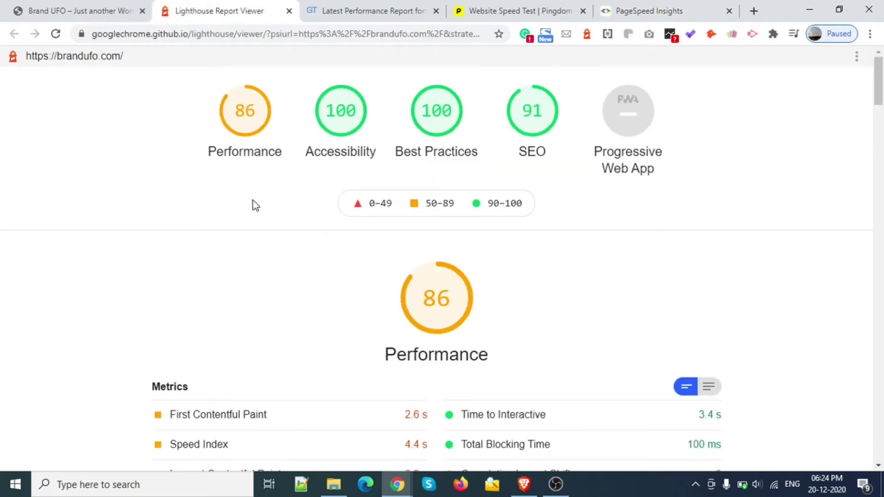
pyautogui.scroll(-2, 616, 241)
pyautogui.scroll(-15, 612, 234)
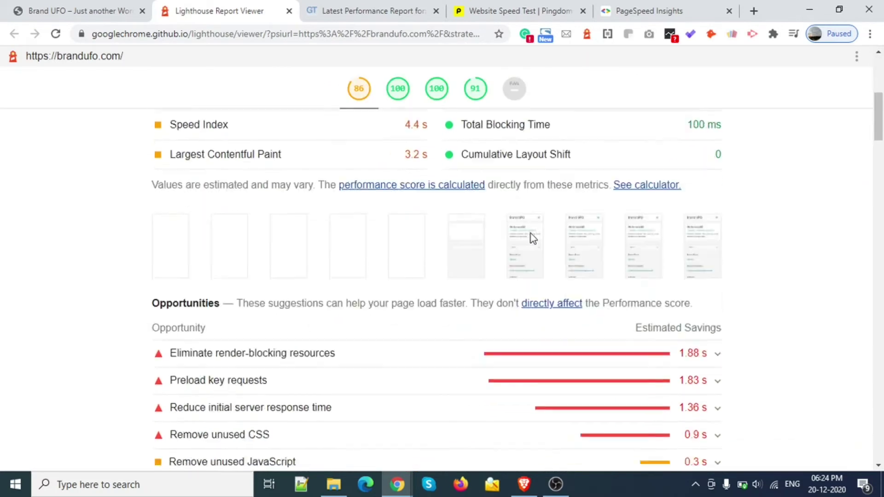
pyautogui.scroll(17, 509, 223)
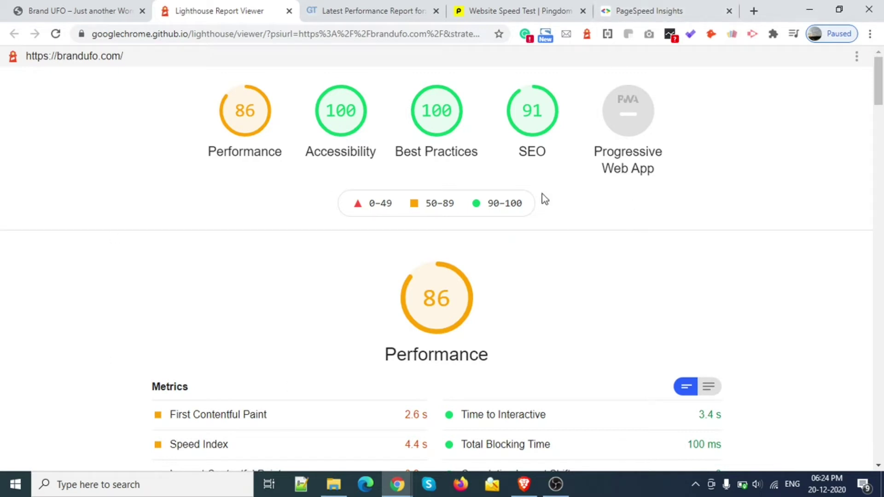
# Step: Bring up brandufo.com's GTmetrix report and view its Performance metrics section
pyautogui.click(627, 7)
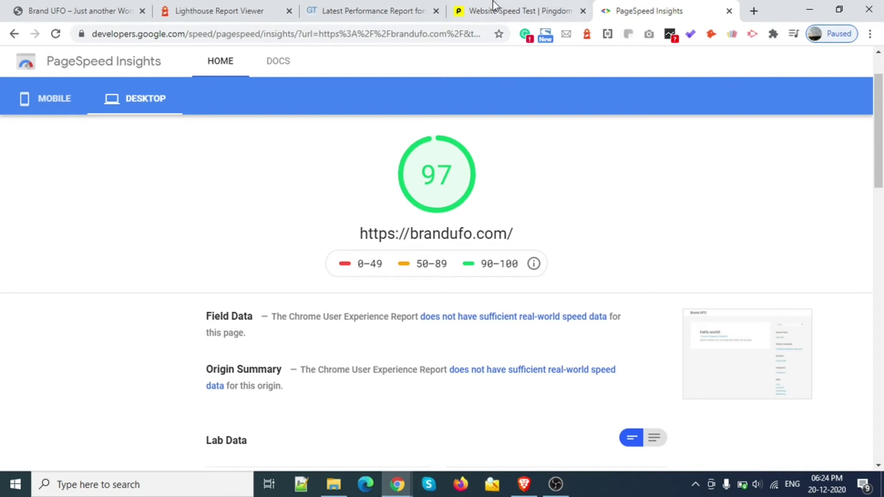
pyautogui.click(386, 19)
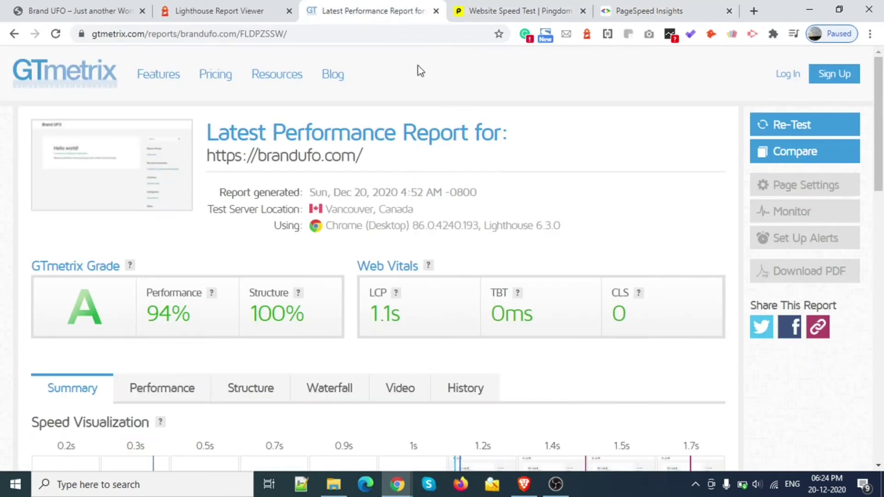
pyautogui.scroll(-8, 241, 233)
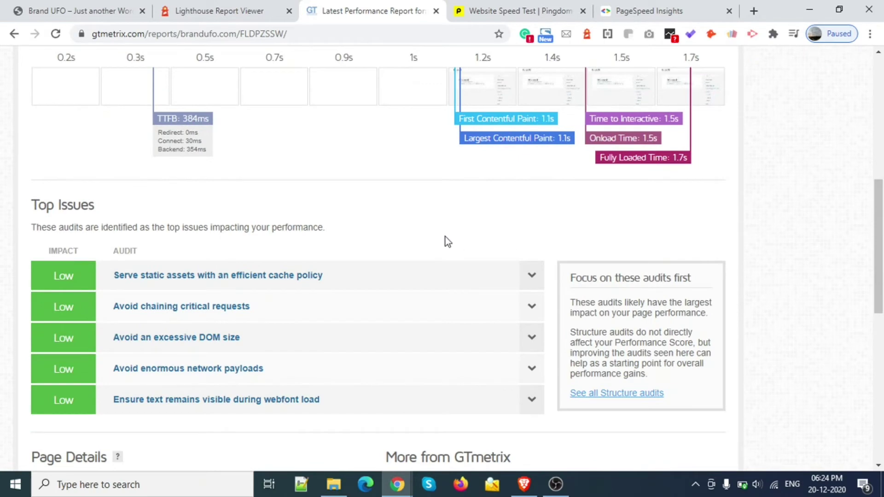
pyautogui.scroll(8, 439, 236)
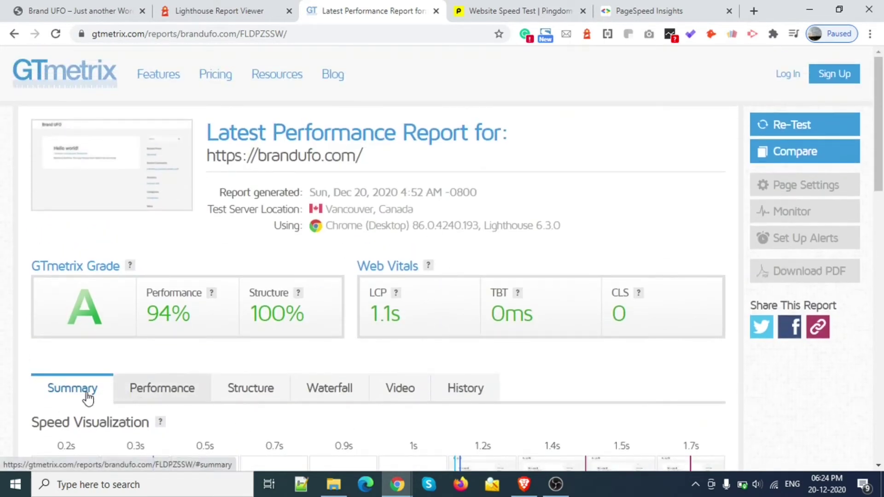
pyautogui.click(147, 391)
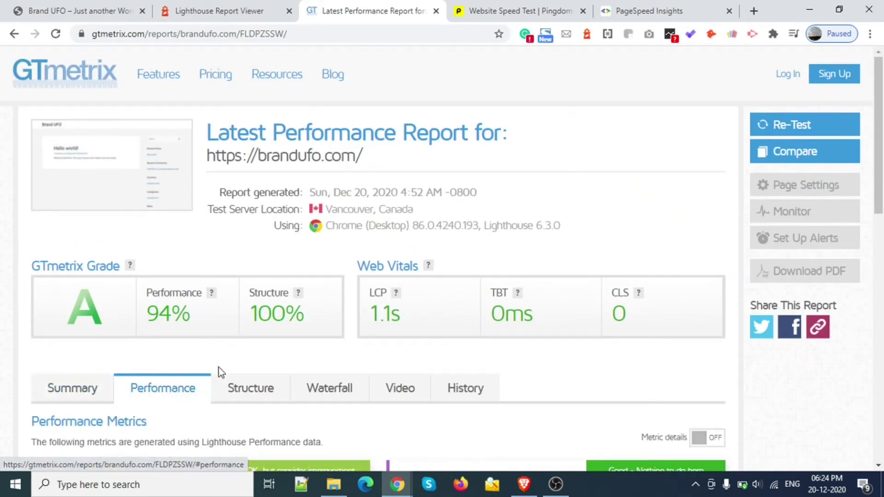
pyautogui.scroll(-3, 201, 370)
# Step: Look at the report's Waterfall chart and page-load Video sections
pyautogui.click(351, 262)
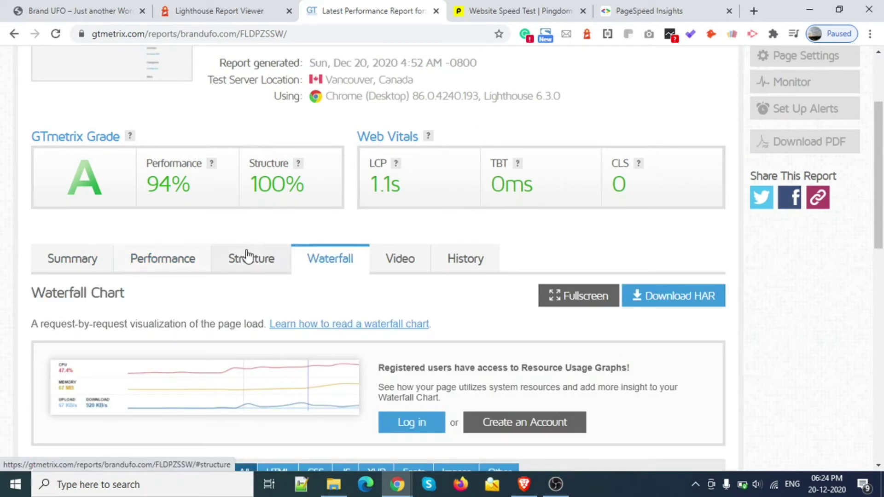
pyautogui.click(406, 263)
pyautogui.scroll(-5, 300, 286)
pyautogui.scroll(2, 330, 316)
pyautogui.scroll(3, 329, 316)
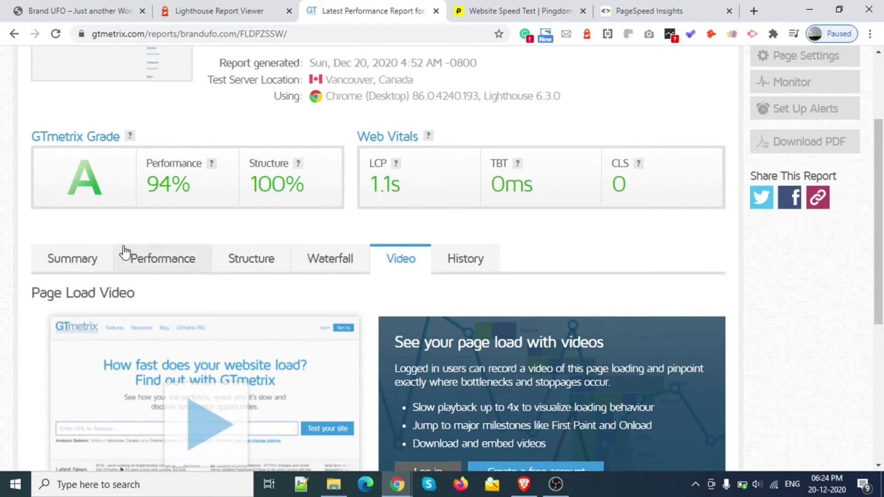
# Step: Back on Summary, expand the efficient cache policy issue to list cached files
pyautogui.click(73, 270)
pyautogui.scroll(-6, 382, 299)
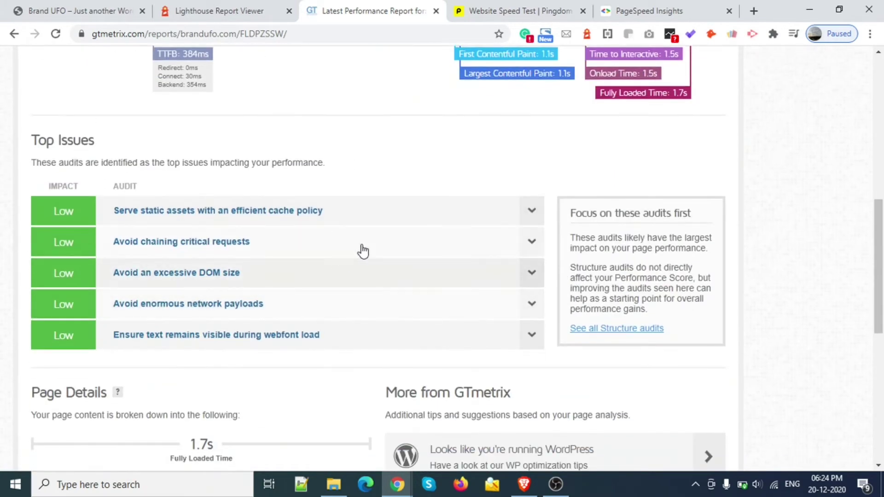
pyautogui.click(531, 211)
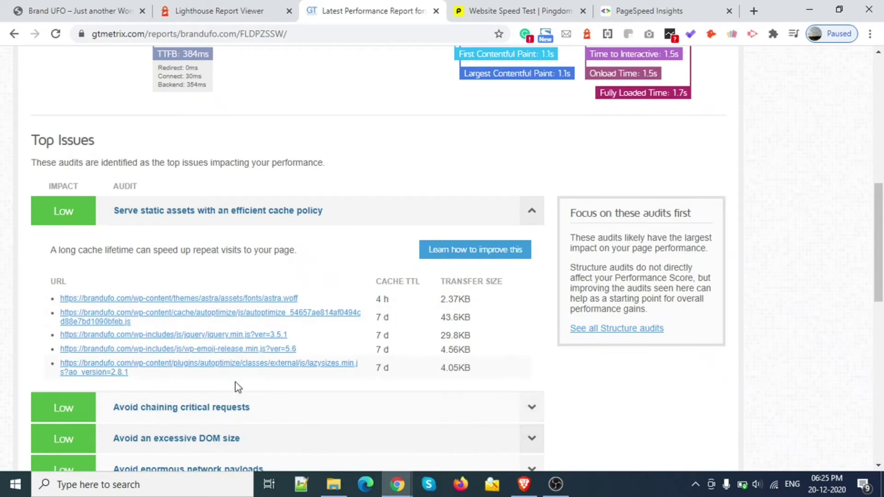
pyautogui.scroll(-4, 144, 309)
pyautogui.scroll(4, 346, 235)
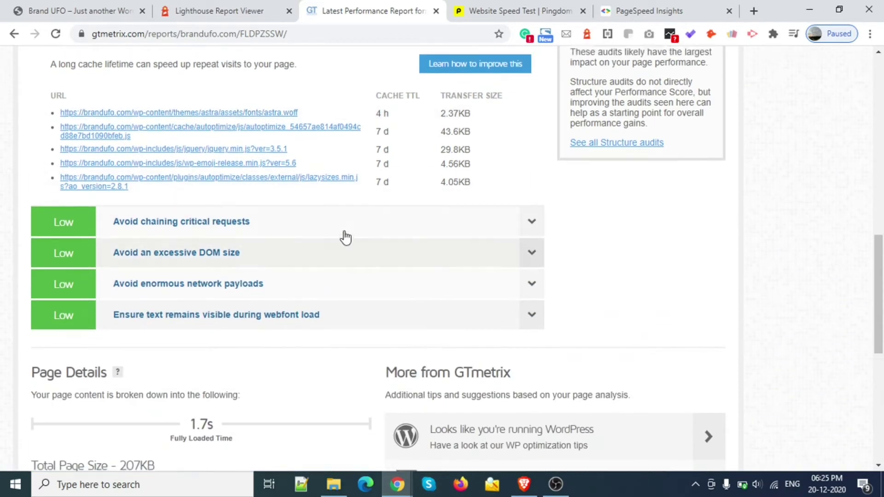
pyautogui.scroll(10, 242, 248)
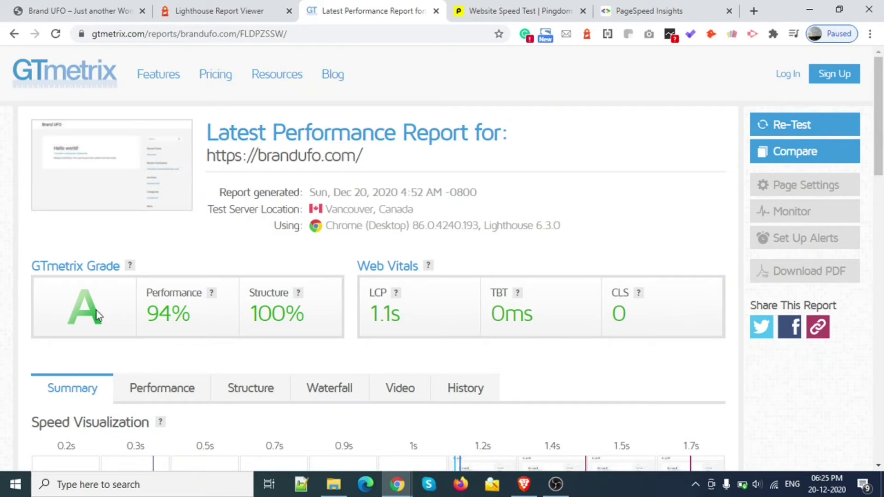
# Step: Bring up Pingdom's brandufo.com results: grade B 86, 222.8 KB, 519 ms from Washington D.C
pyautogui.click(506, 8)
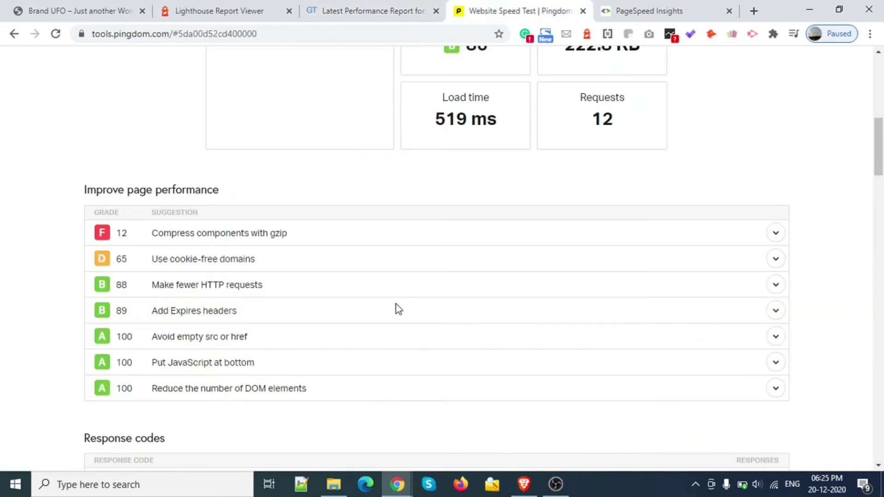
pyautogui.scroll(3, 397, 305)
pyautogui.scroll(7, 394, 303)
pyautogui.scroll(-5, 588, 297)
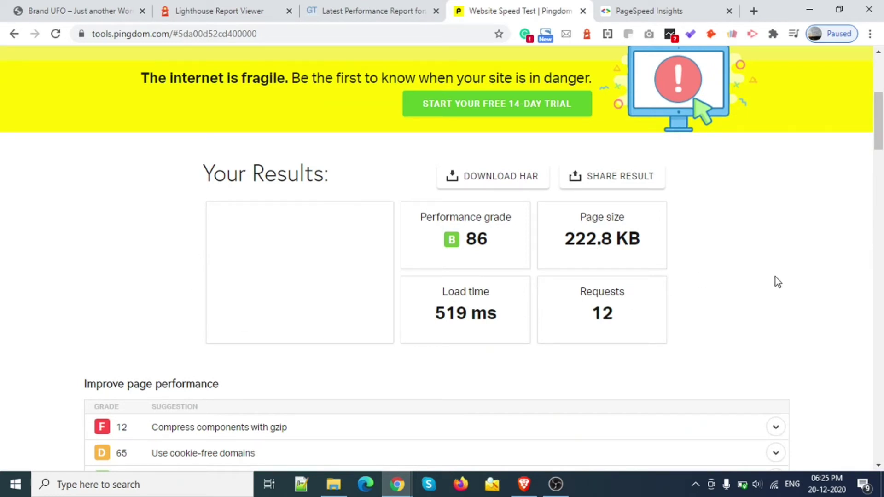
pyautogui.scroll(4, 774, 279)
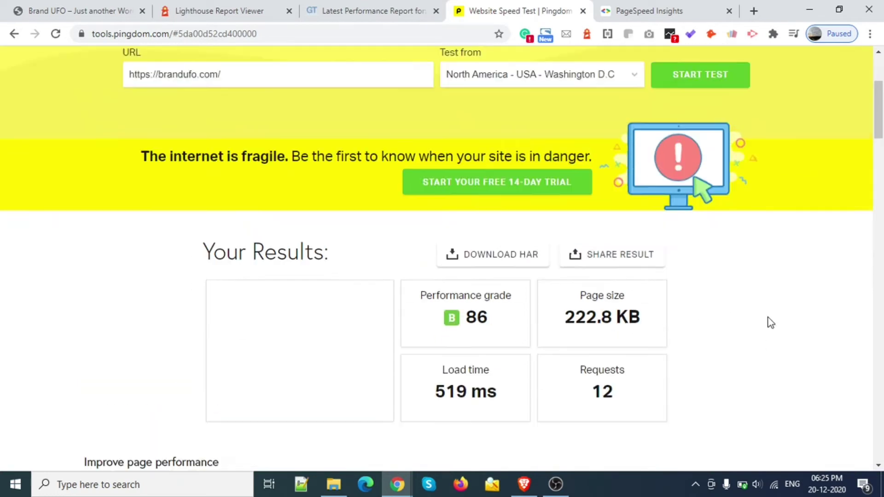
pyautogui.scroll(-5, 761, 308)
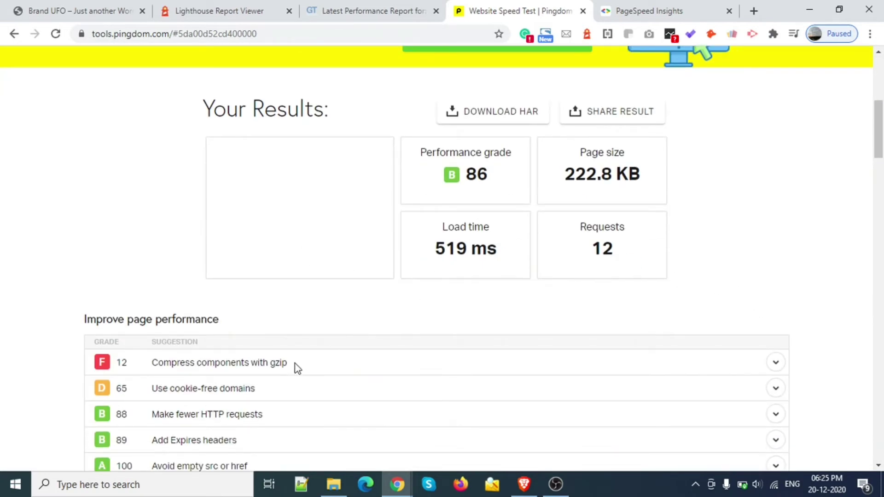
# Step: Expand the 'Compress components with gzip' suggestion and read its explanation
pyautogui.moveTo(287, 363); pyautogui.dragTo(188, 360)
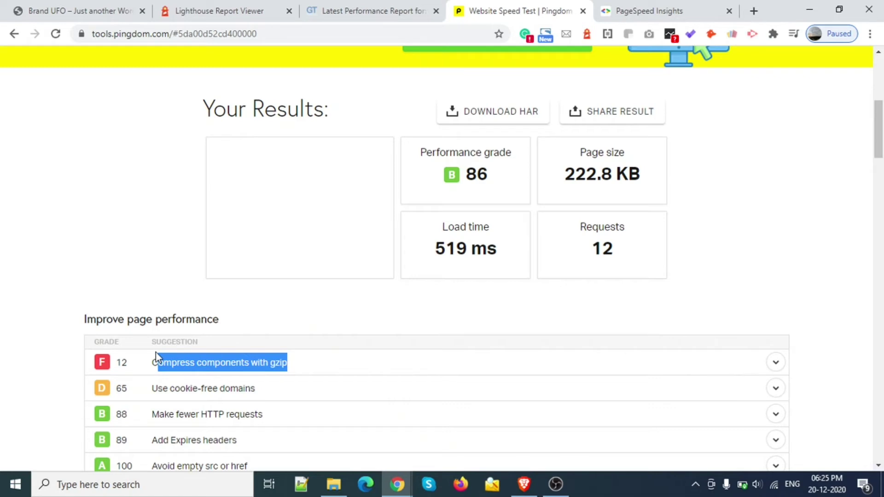
pyautogui.click(409, 374)
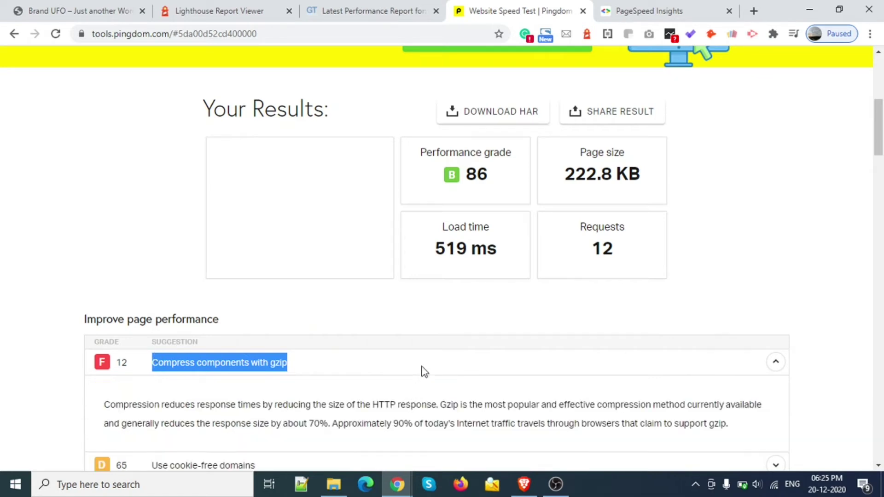
pyautogui.scroll(-6, 385, 387)
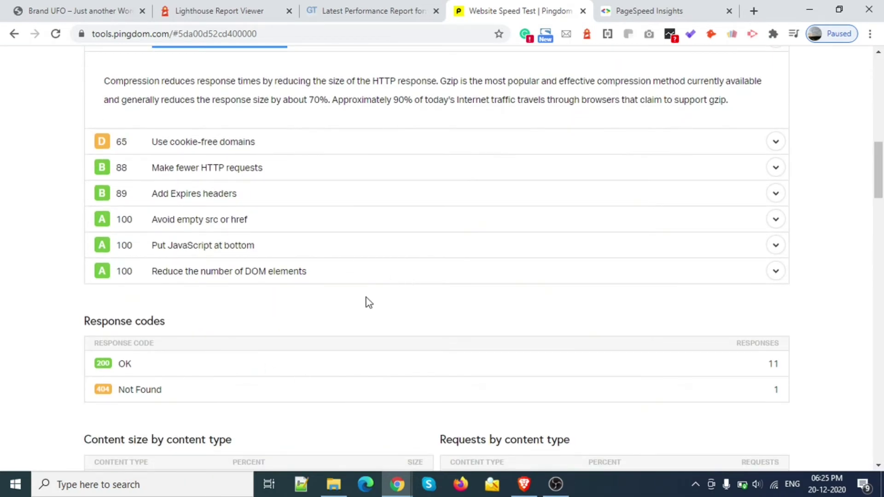
pyautogui.scroll(5, 375, 295)
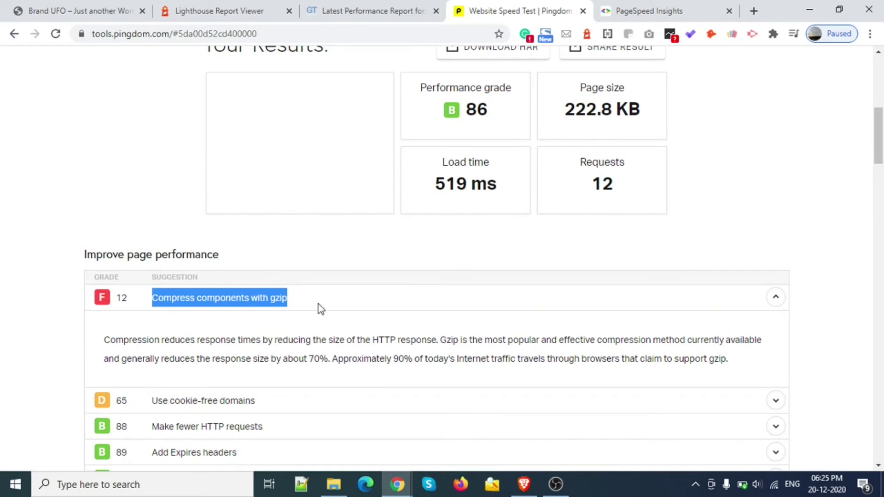
pyautogui.tripleClick(199, 340)
pyautogui.scroll(5, 554, 256)
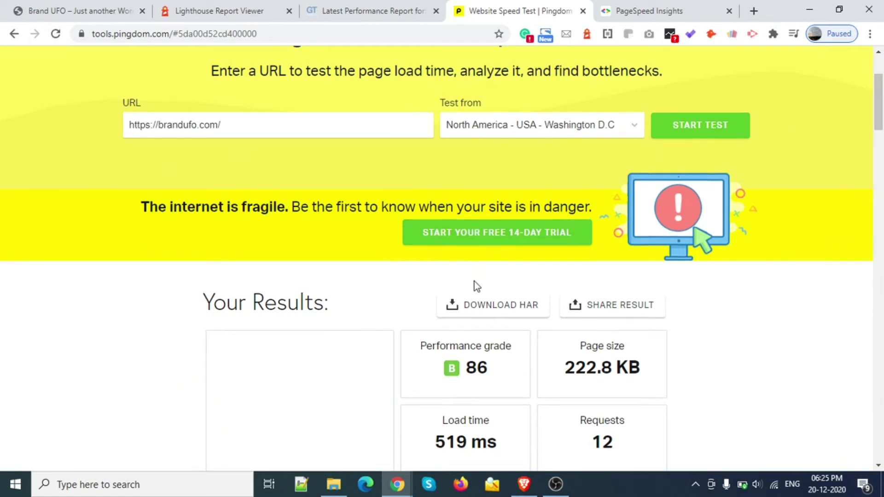
pyautogui.scroll(-3, 476, 280)
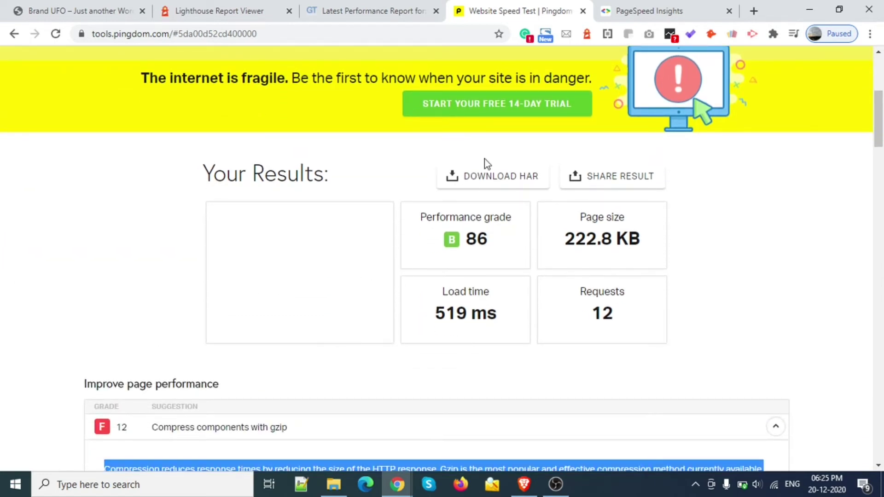
# Step: Scroll through brandufo.com's PageSpeed desktop 97 score and lab data, then go to GTmetrix
pyautogui.click(635, 6)
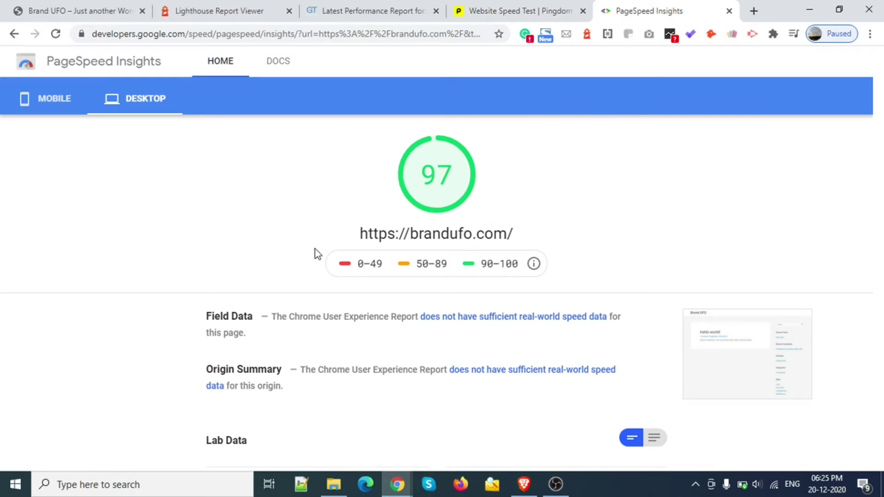
pyautogui.scroll(-8, 294, 237)
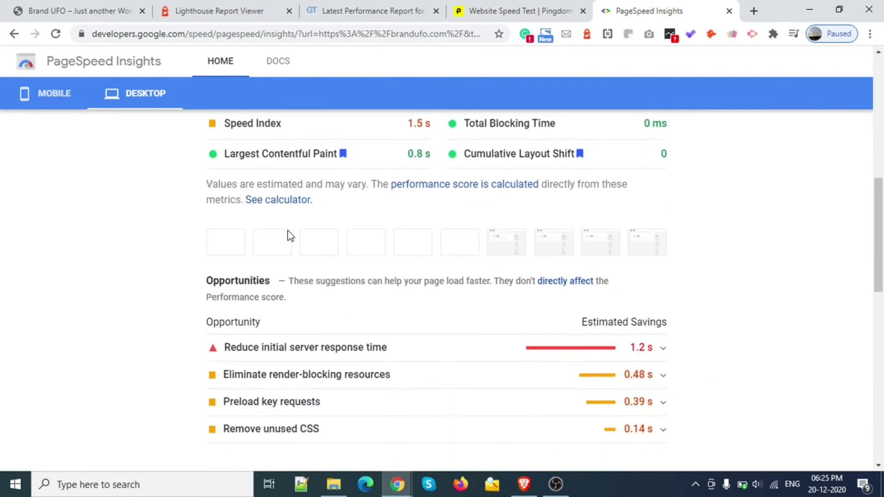
pyautogui.scroll(-9, 675, 233)
pyautogui.scroll(15, 397, 259)
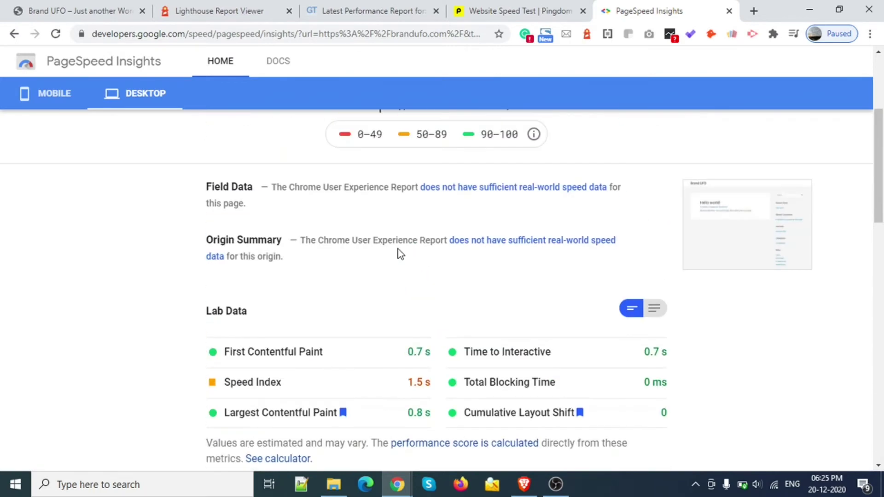
pyautogui.scroll(5, 401, 254)
pyautogui.click(504, 7)
pyautogui.click(359, 6)
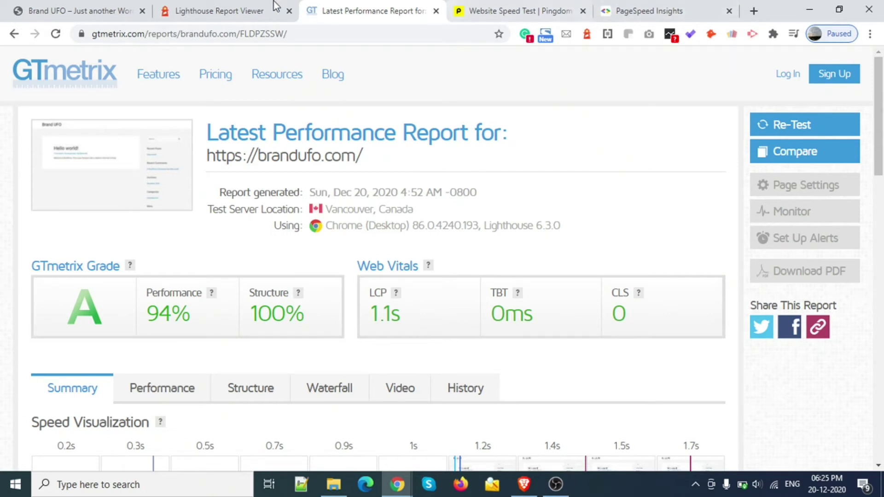
# Step: Compare the PageSpeed Insights and GTmetrix tabs, then review brandufo.com's Lighthouse scores (86, 100, 100, 91)
pyautogui.click(667, 7)
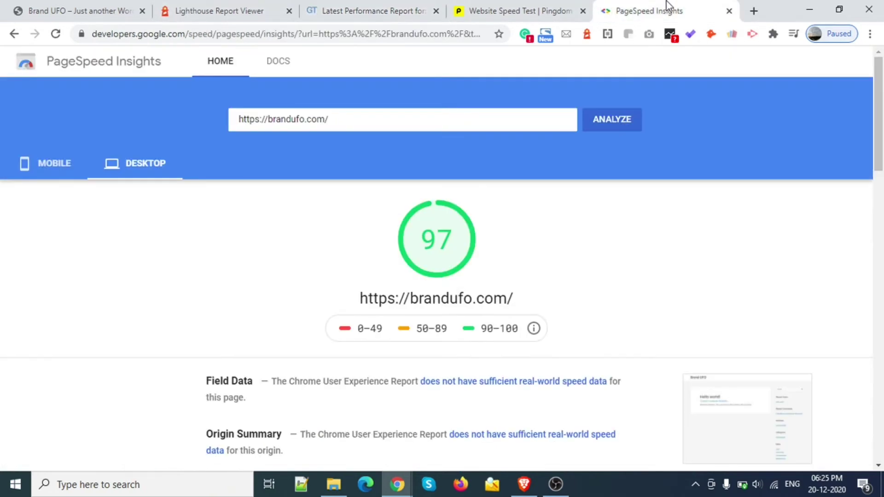
pyautogui.click(391, 12)
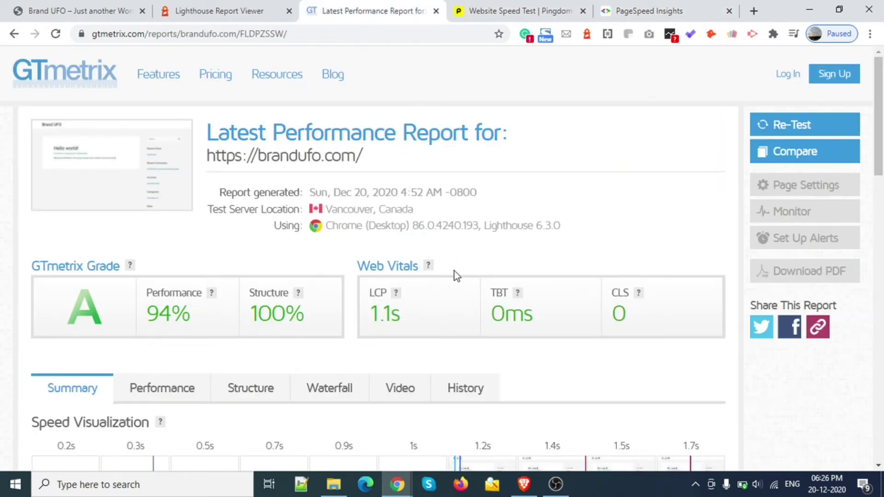
pyautogui.click(234, 6)
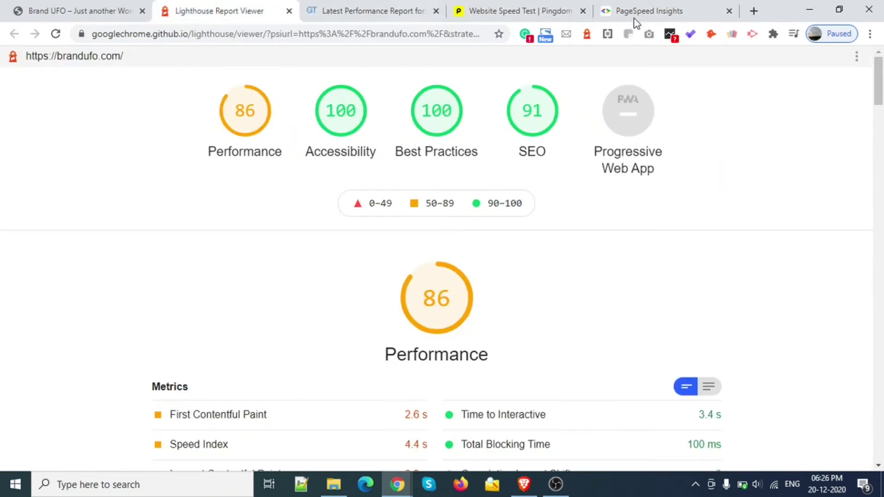
pyautogui.click(692, 2)
pyautogui.click(255, 6)
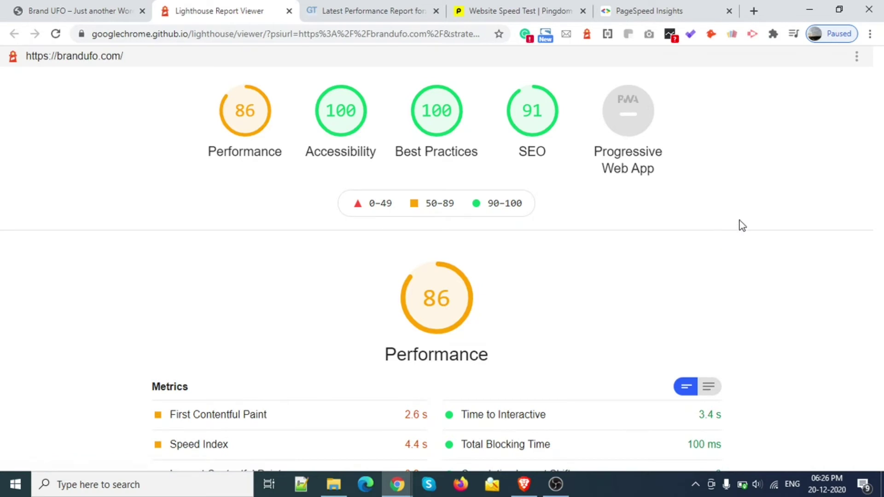
pyautogui.scroll(-6, 736, 187)
pyautogui.scroll(6, 732, 186)
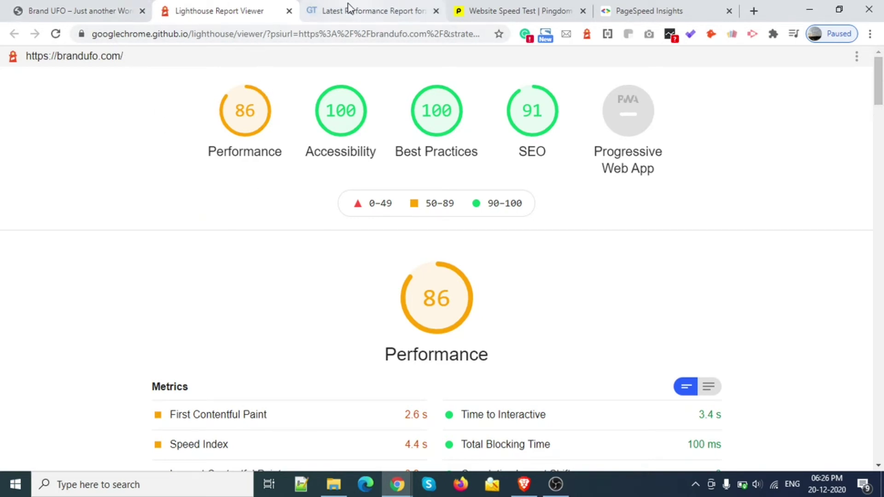
# Step: Return to the live brandufo.com homepage and select its URL in the address bar
pyautogui.click(92, 11)
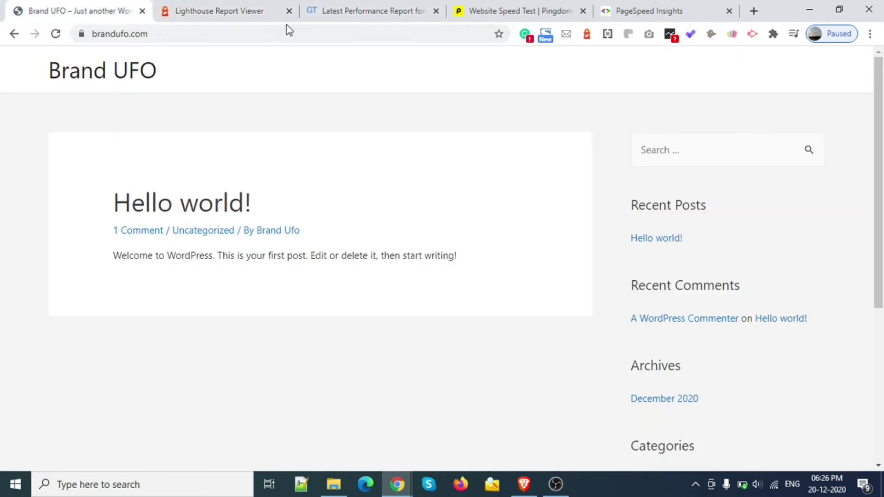
pyautogui.click(264, 33)
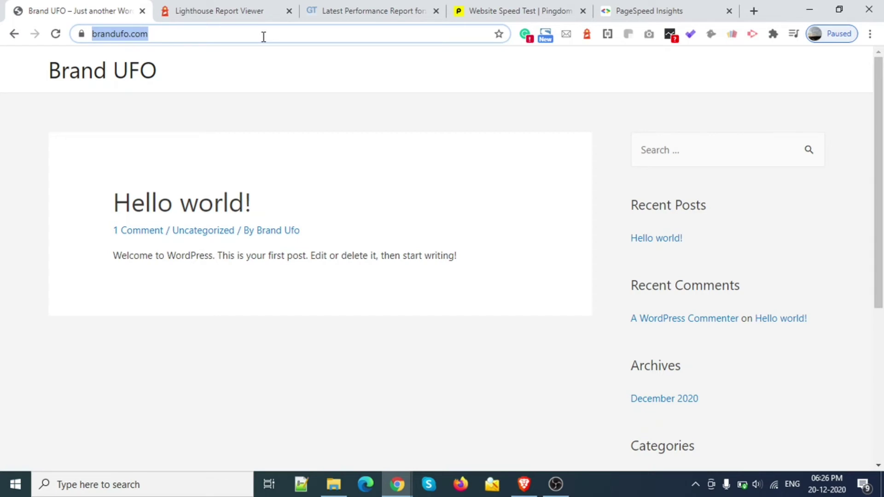
# Step: Load sap.com and browse the SAP homepage with its 'Together, we got this' banner
pyautogui.write('sap.com')
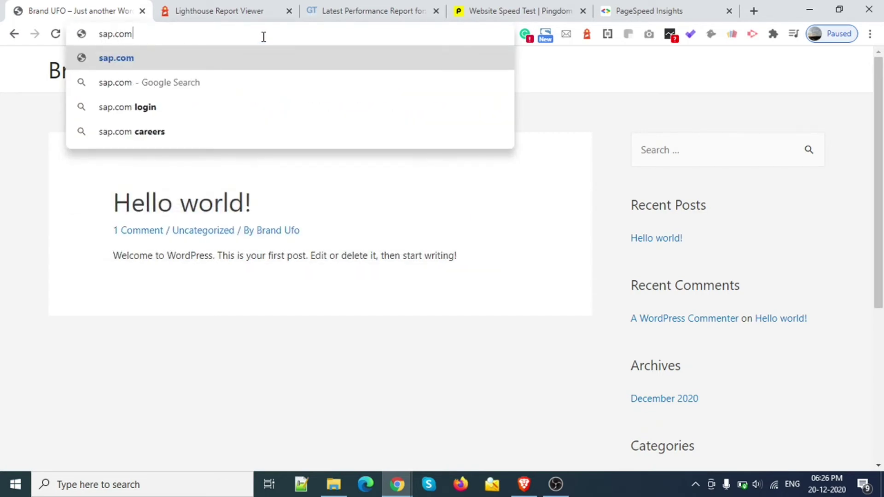
pyautogui.press('Return')
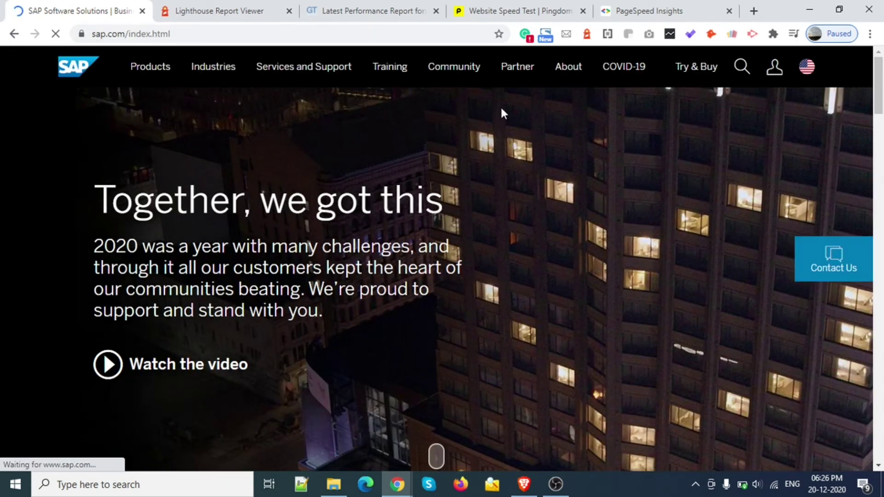
pyautogui.scroll(-20, 706, 322)
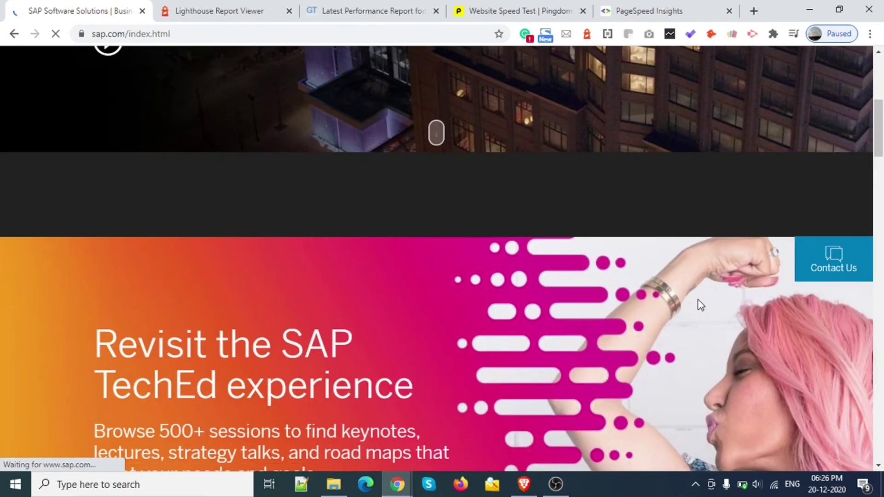
pyautogui.scroll(-2, 675, 288)
pyautogui.scroll(10, 700, 326)
pyautogui.scroll(-9, 645, 364)
pyautogui.scroll(-20, 539, 367)
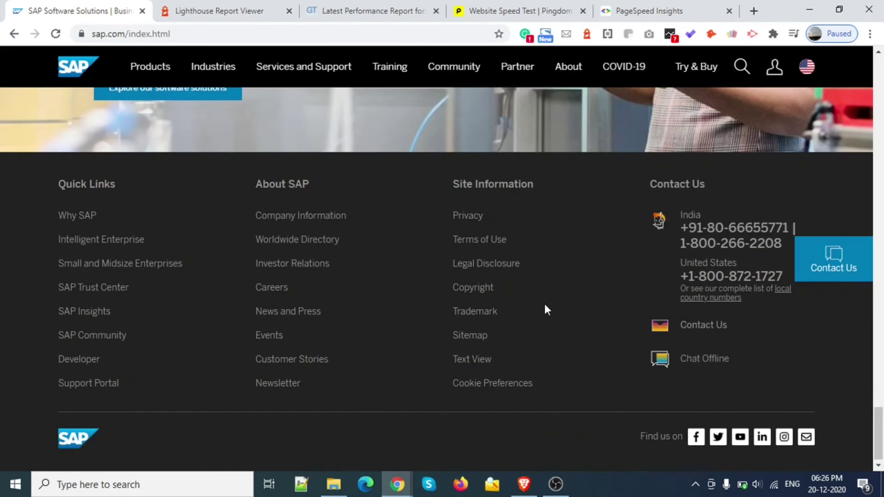
pyautogui.scroll(8, 553, 290)
pyautogui.scroll(15, 554, 288)
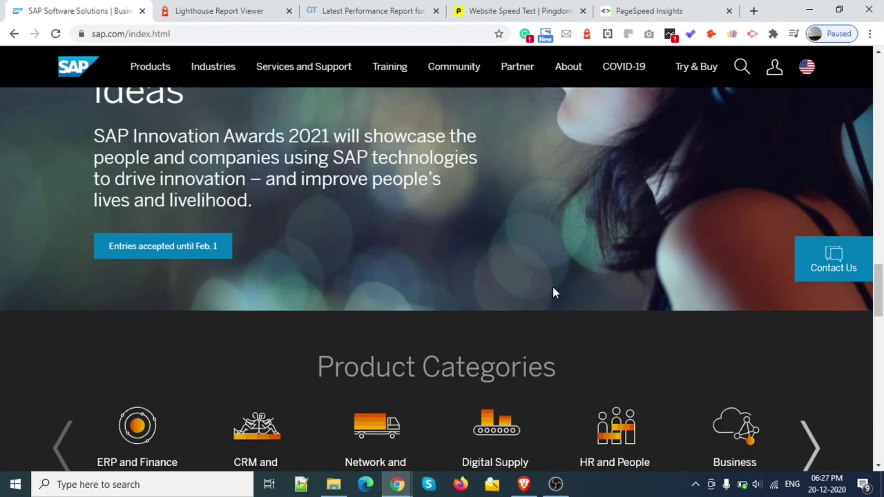
pyautogui.scroll(8, 553, 285)
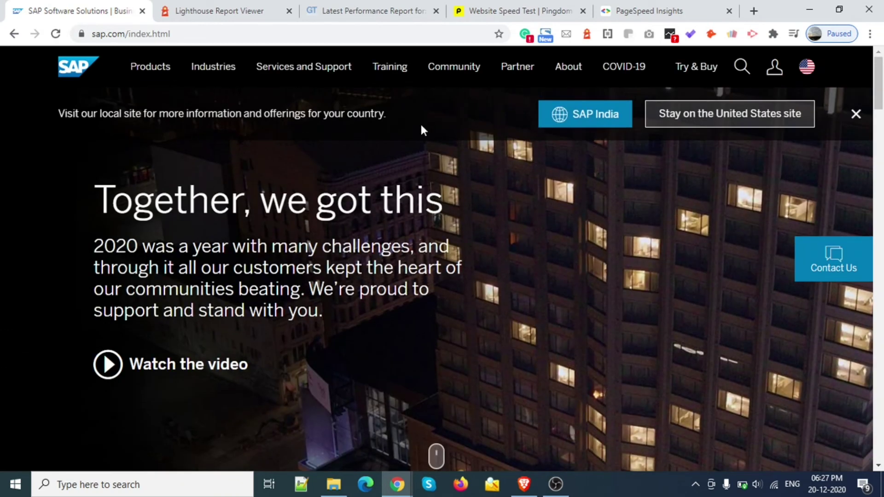
# Step: Generate a Lighthouse report for sap.com, then bring up GTmetrix's brandufo.com Grade A report
pyautogui.click(587, 34)
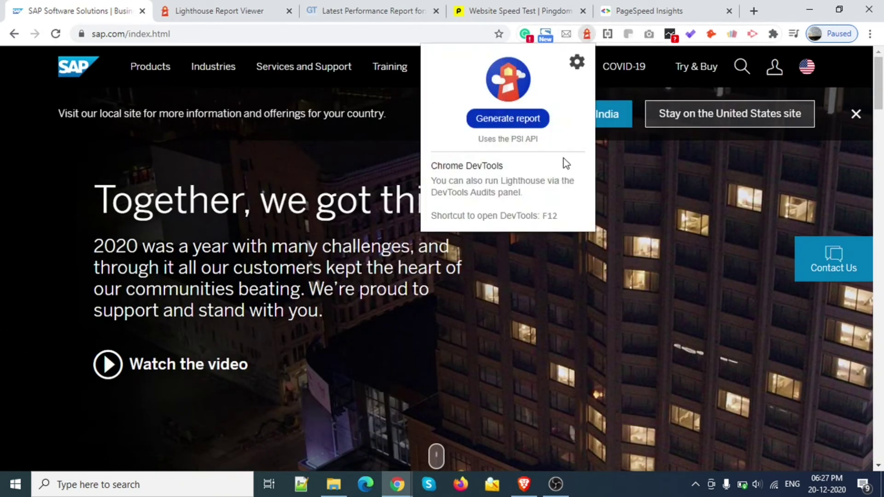
pyautogui.click(508, 119)
pyautogui.click(41, 5)
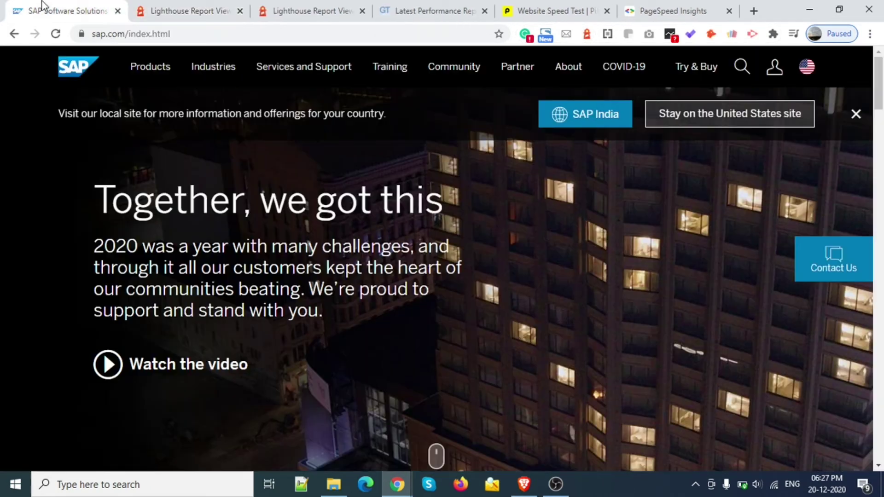
pyautogui.click(134, 33)
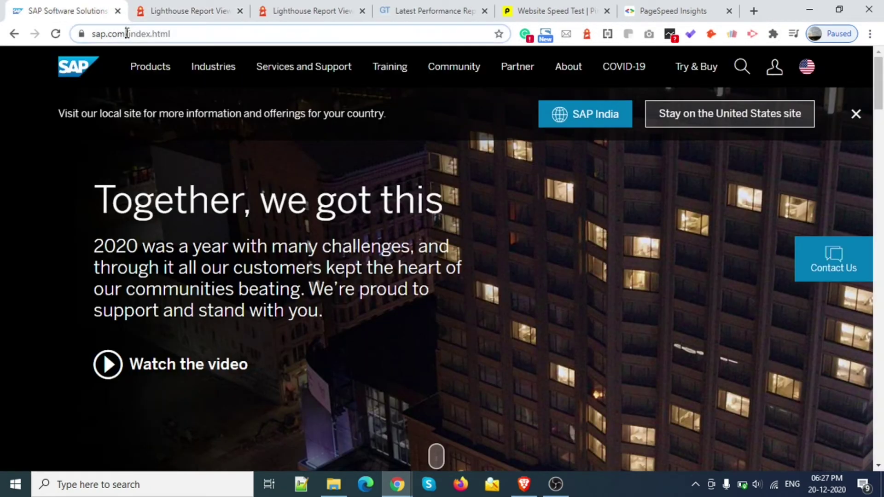
pyautogui.click(441, 6)
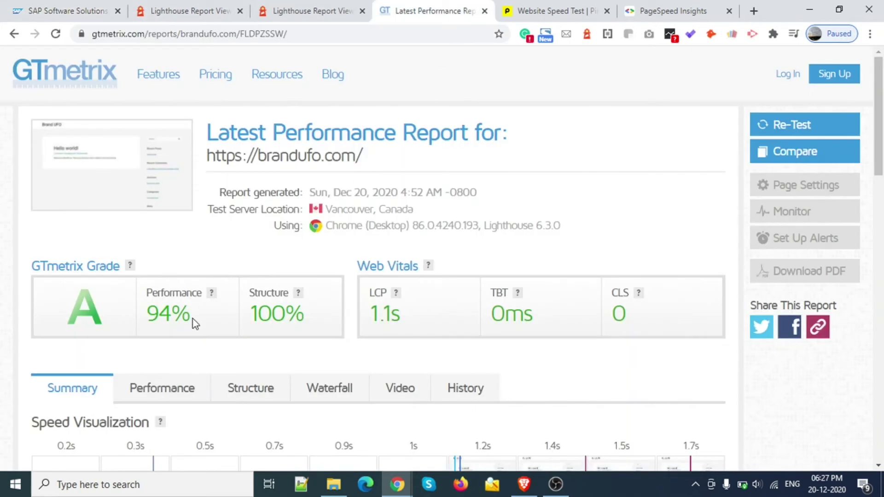
pyautogui.click(773, 156)
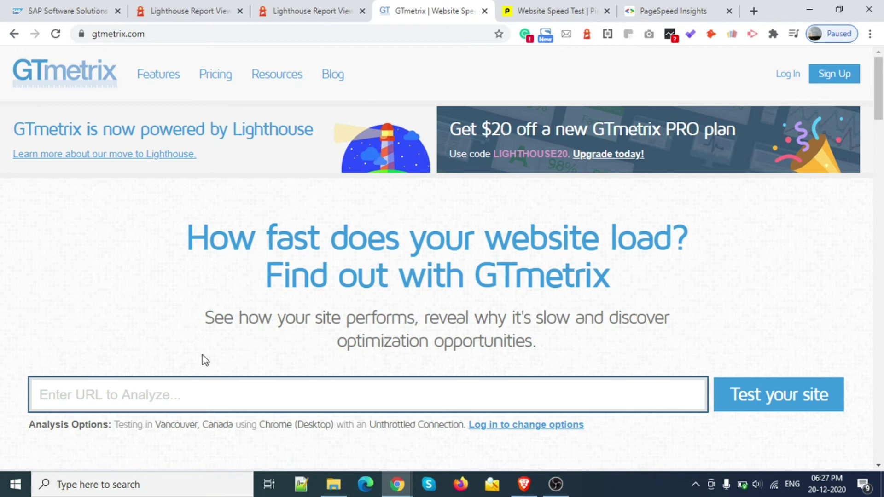
pyautogui.write('https://www.sap.com/')
pyautogui.click(745, 394)
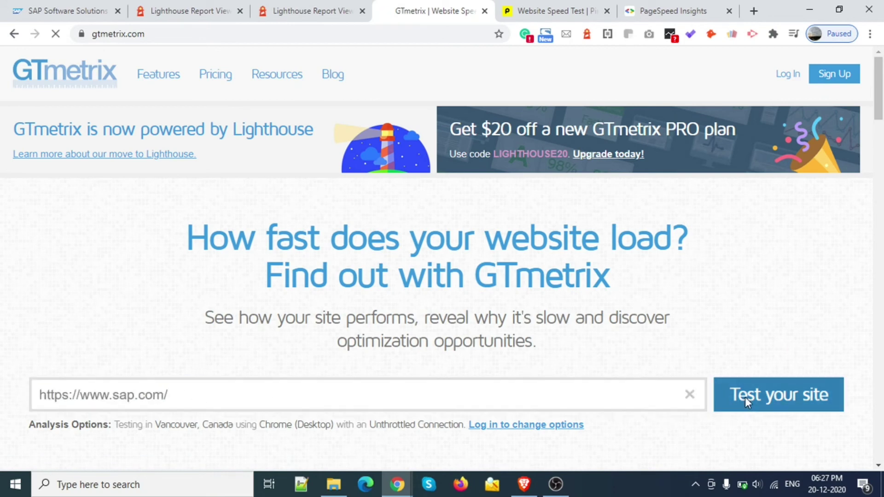
pyautogui.click(566, 11)
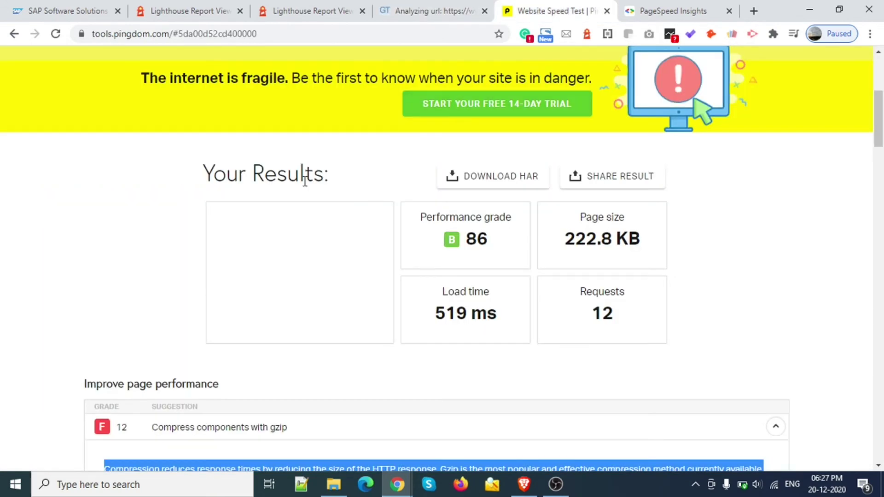
pyautogui.scroll(5, 371, 350)
pyautogui.tripleClick(199, 254)
pyautogui.write('https://www.sap.com/')
pyautogui.click(701, 266)
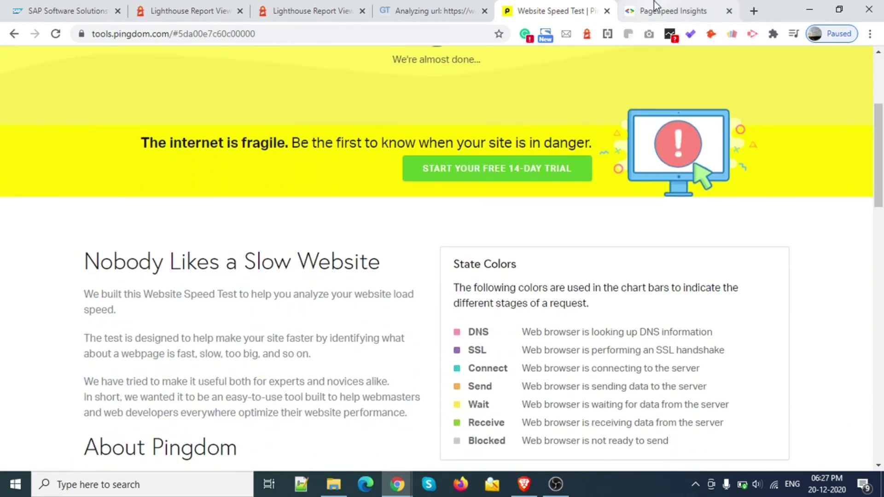
# Step: Replace brandufo.com with the sap.com address in PageSpeed Insights
pyautogui.click(654, 6)
pyautogui.tripleClick(350, 120)
pyautogui.write('https://www.sap.com/')
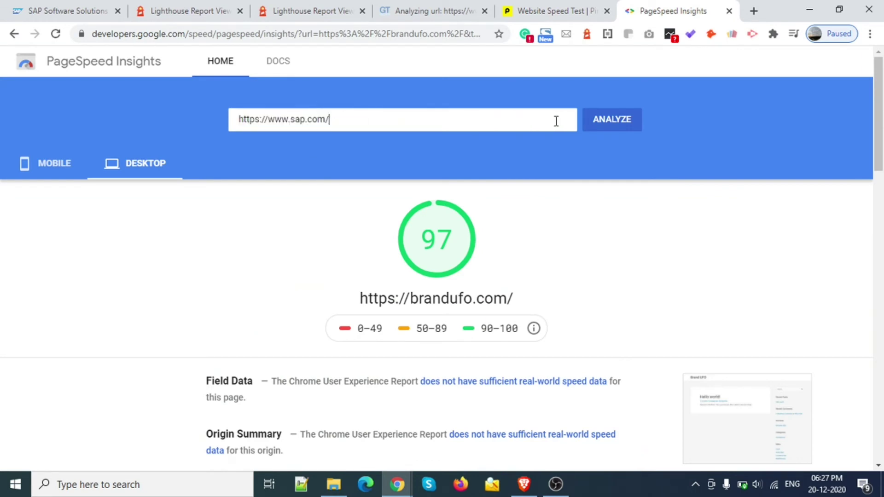
# Step: Analyze sap.com in PageSpeed Insights and view its Lighthouse report (Performance 5, SEO 91)
pyautogui.click(603, 130)
pyautogui.click(188, 10)
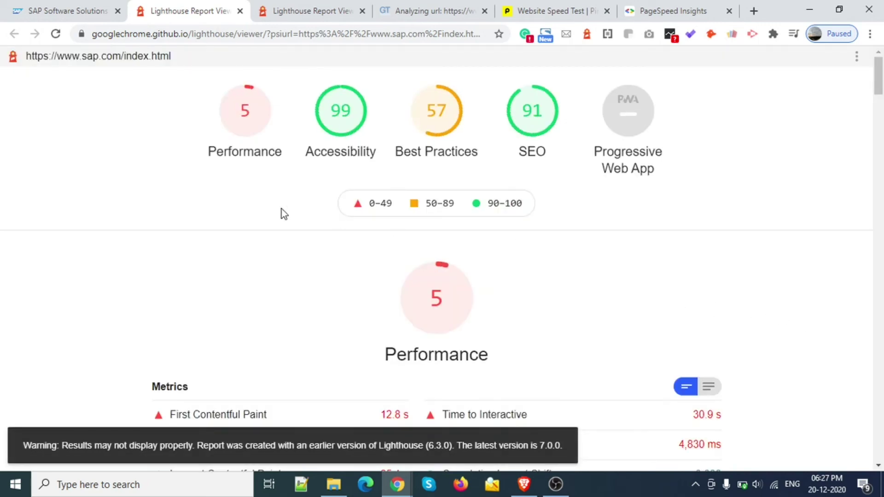
# Step: Compare sap.com's Lighthouse Performance 5 against brandufo.com's 86, then view GTmetrix's sap.com report
pyautogui.scroll(-10, 491, 223)
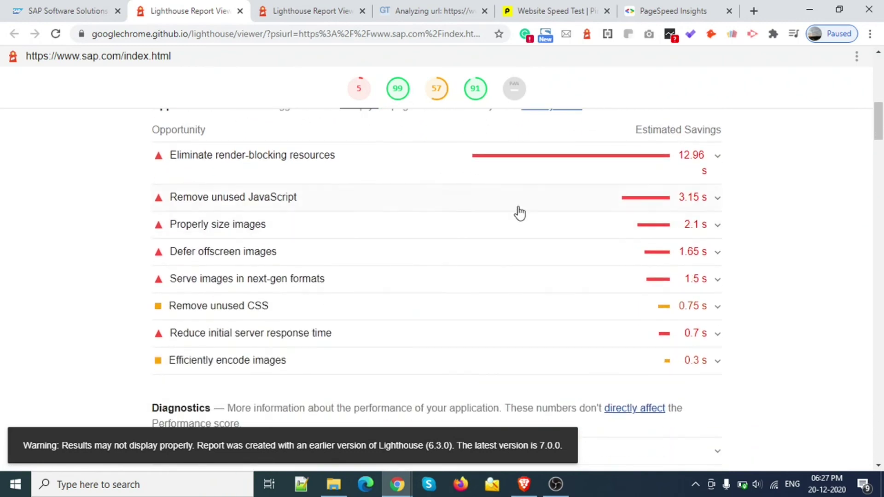
pyautogui.scroll(5, 829, 205)
pyautogui.scroll(7, 794, 210)
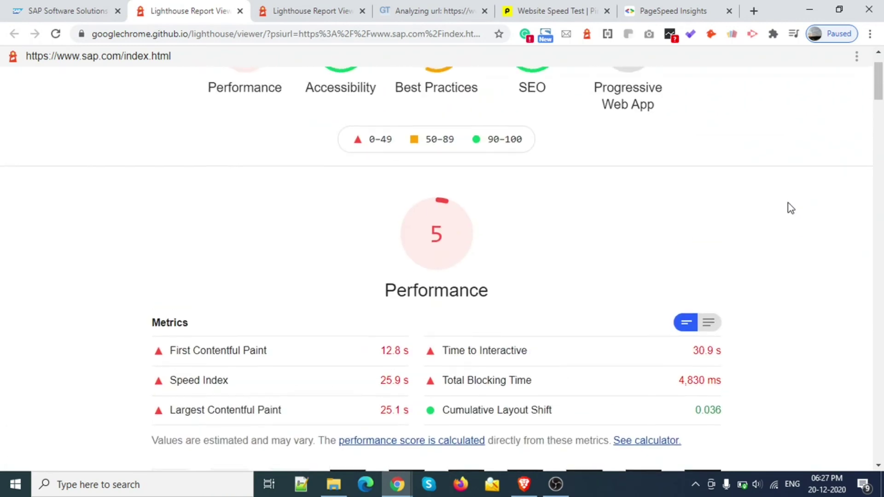
pyautogui.scroll(-5, 598, 237)
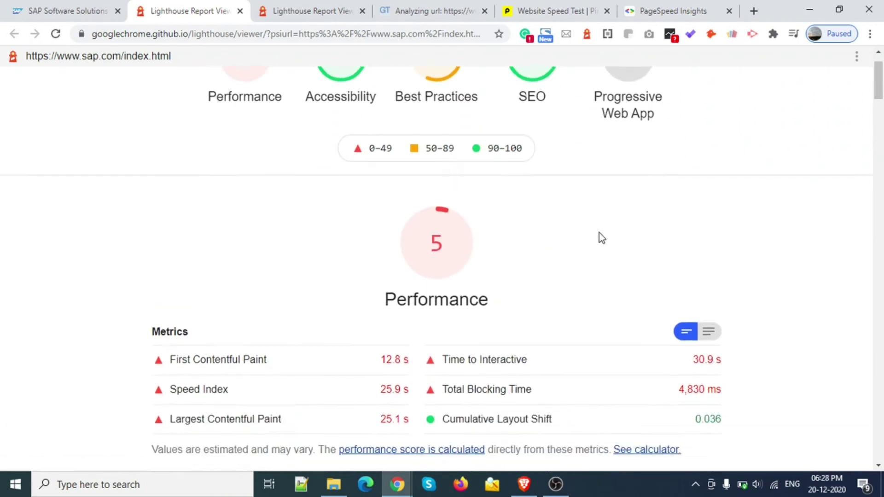
pyautogui.click(329, 5)
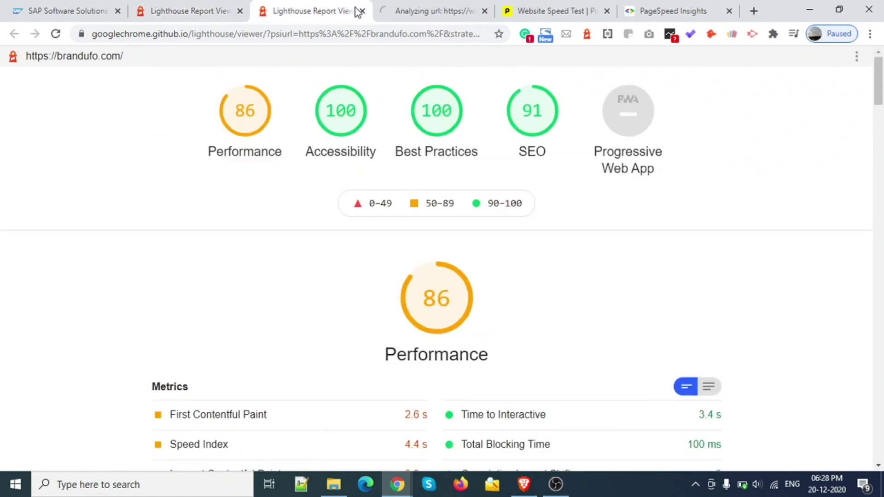
pyautogui.click(426, 1)
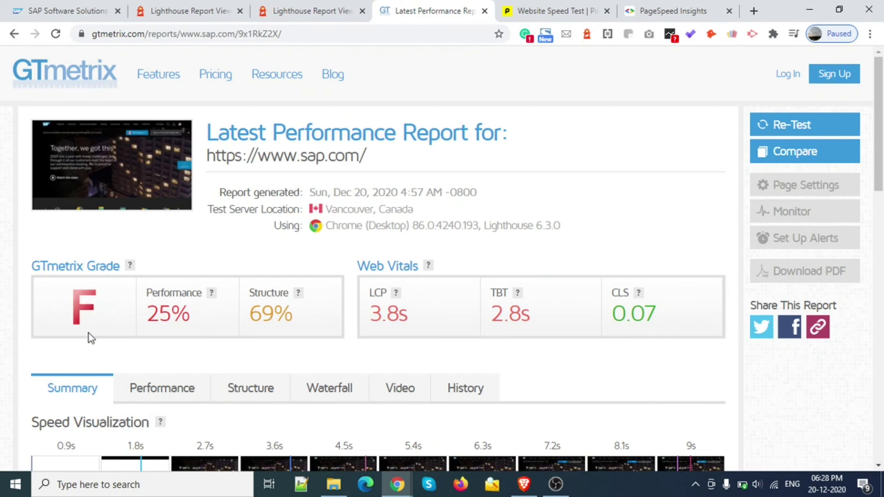
# Step: Highlight the 3.8s LCP in GTmetrix's sap.com report and expand Eliminate render-blocking resources
pyautogui.scroll(-1, 89, 333)
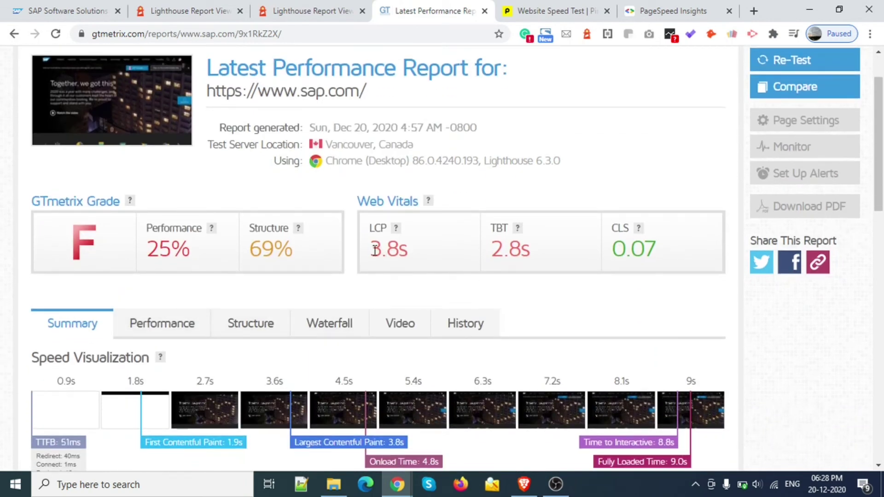
pyautogui.moveTo(372, 249); pyautogui.dragTo(415, 256)
pyautogui.scroll(-3, 314, 278)
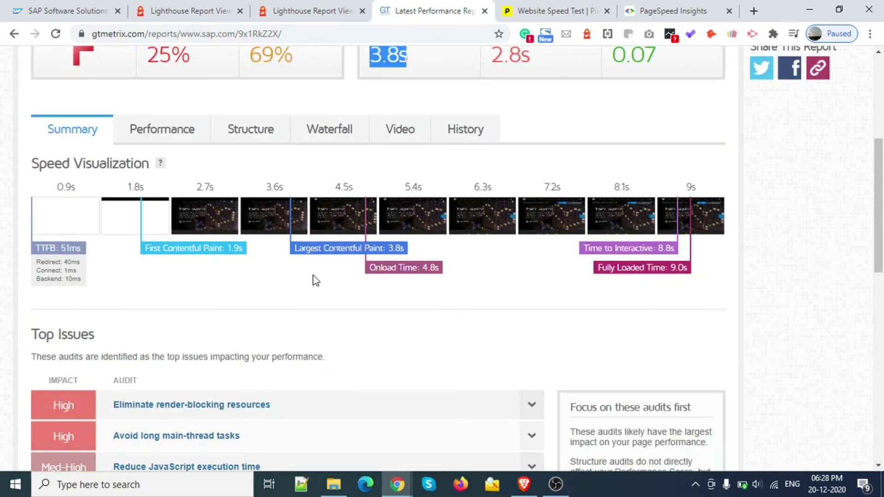
pyautogui.scroll(1, 313, 276)
pyautogui.scroll(-4, 312, 276)
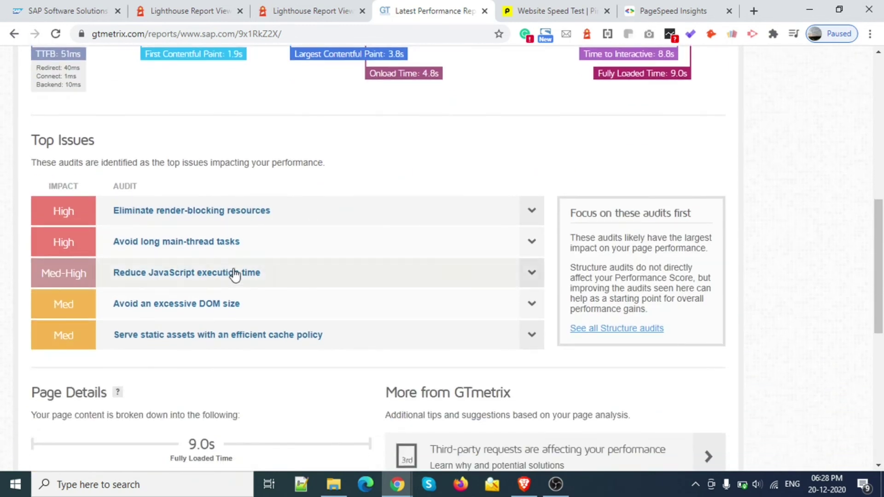
pyautogui.click(457, 219)
pyautogui.scroll(-2, 371, 287)
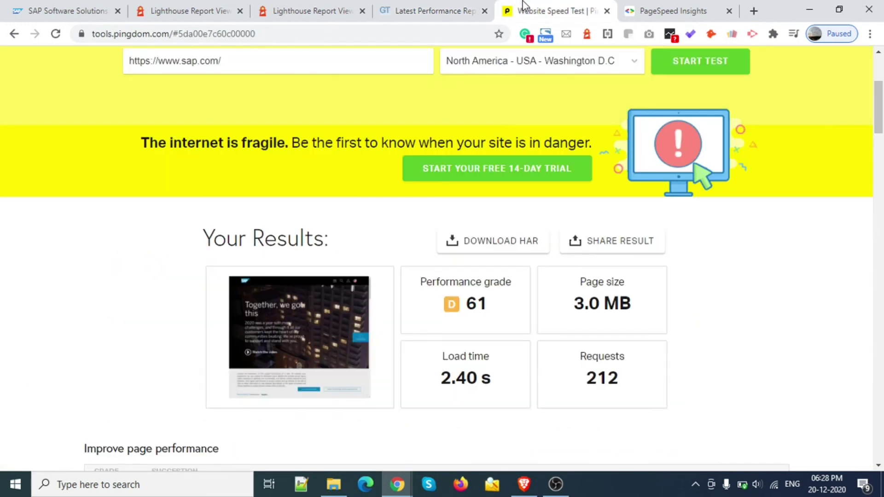
pyautogui.click(524, 8)
pyautogui.scroll(-4, 465, 260)
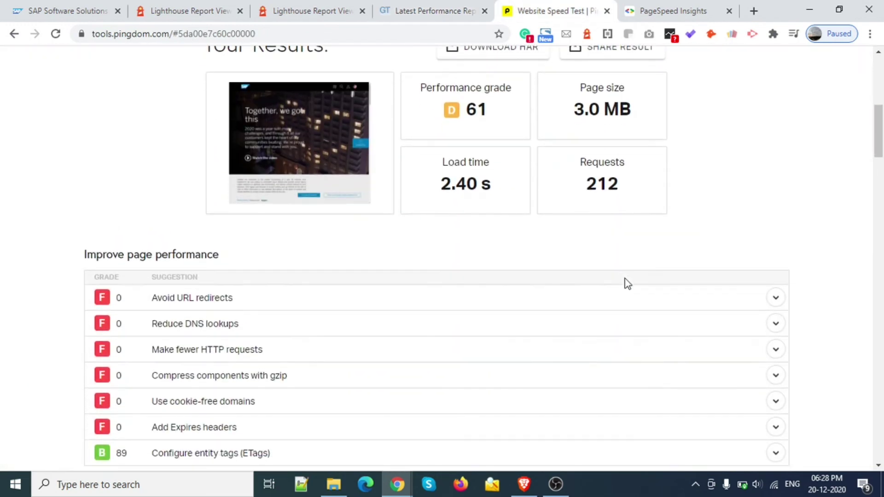
pyautogui.scroll(-3, 217, 316)
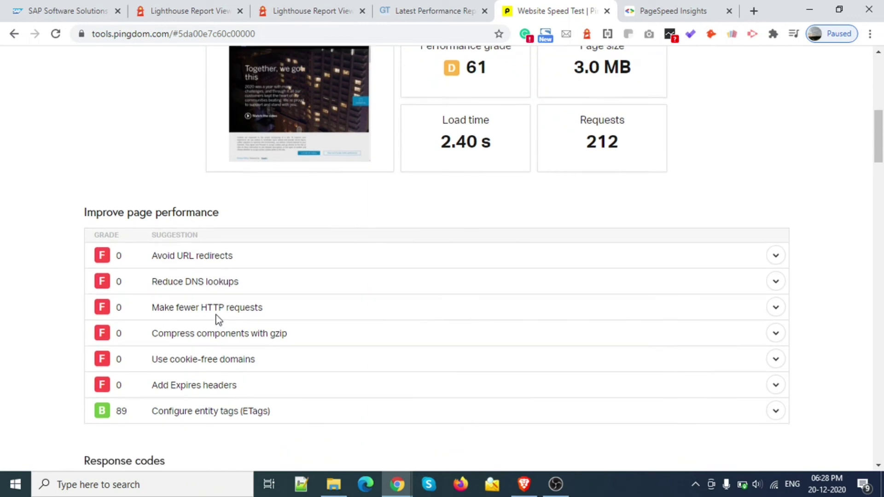
pyautogui.scroll(6, 250, 302)
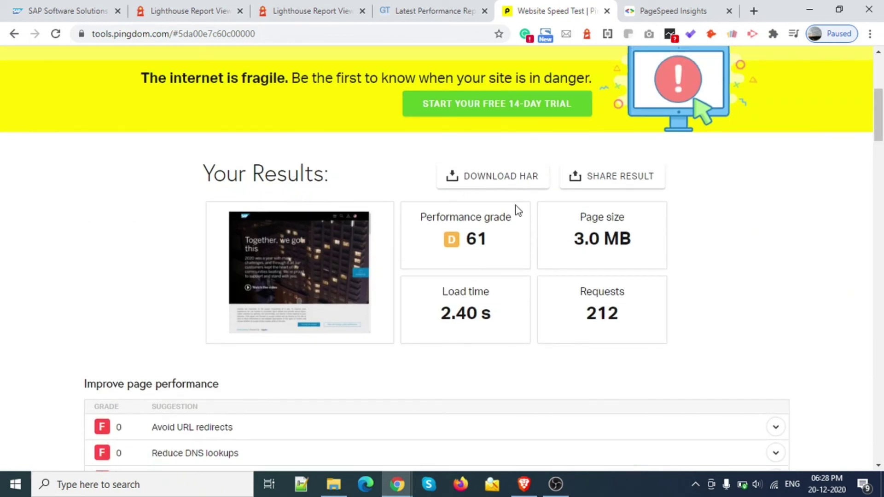
pyautogui.scroll(-3, 557, 315)
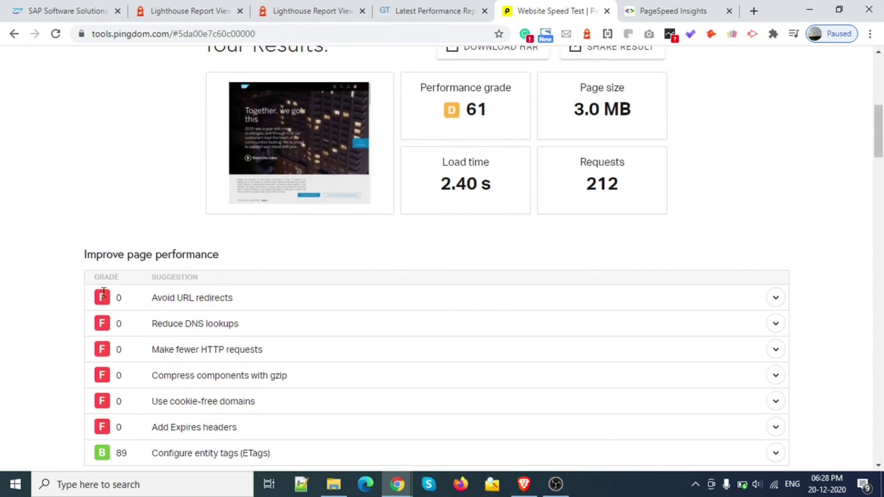
pyautogui.click(662, 2)
# Step: Switch PageSpeed Insights from sap.com's mobile score of 4 to its desktop results
pyautogui.scroll(-6, 313, 230)
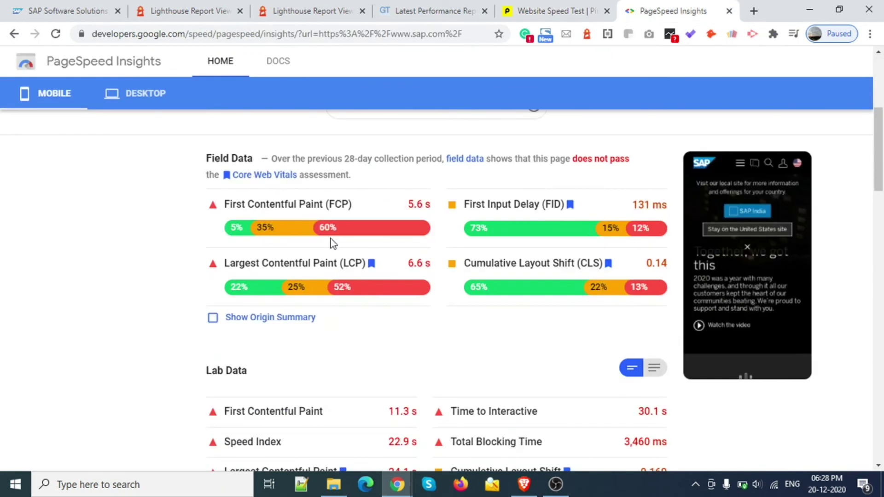
pyautogui.scroll(4, 445, 264)
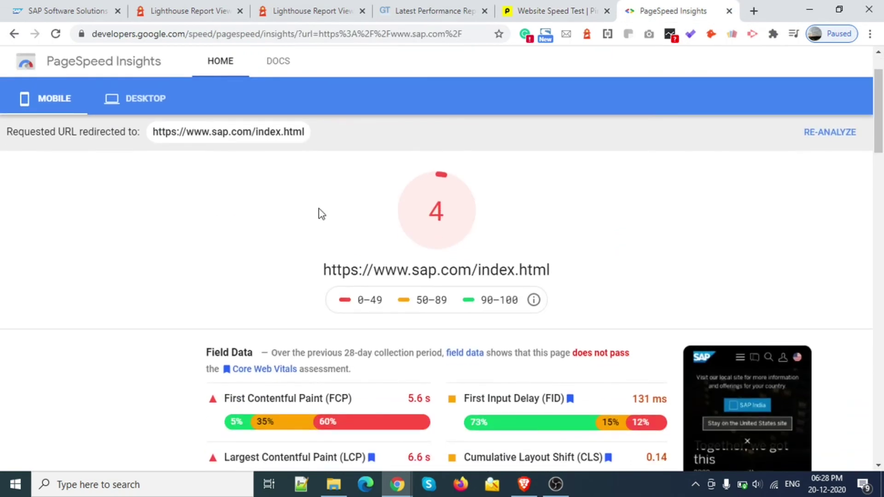
pyautogui.click(138, 98)
pyautogui.scroll(-5, 626, 264)
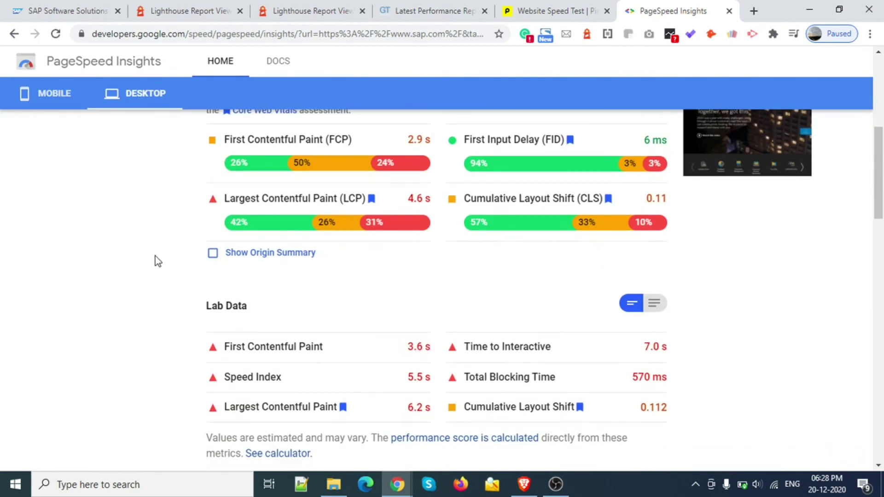
pyautogui.scroll(-15, 621, 292)
pyautogui.scroll(12, 545, 243)
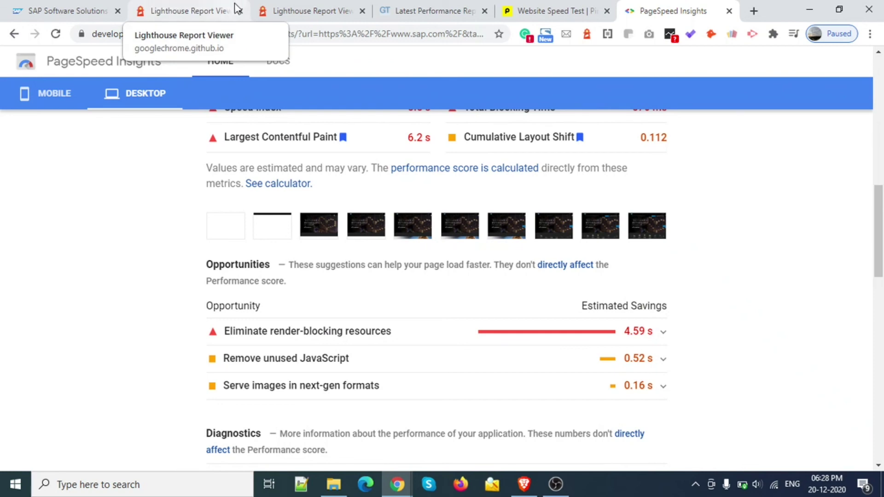
# Step: Go back to the top of GTmetrix's sap.com report (Grade F, Performance 25%)
pyautogui.click(433, 11)
pyautogui.scroll(10, 433, 285)
pyautogui.scroll(2, 430, 282)
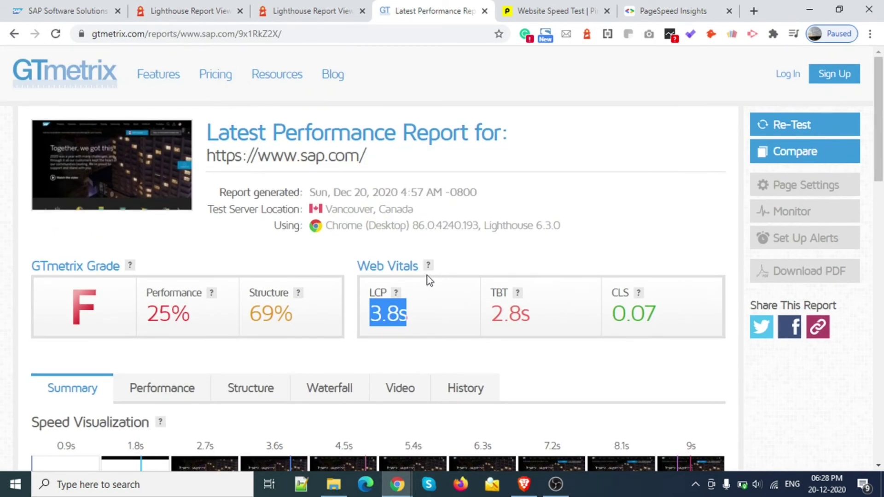